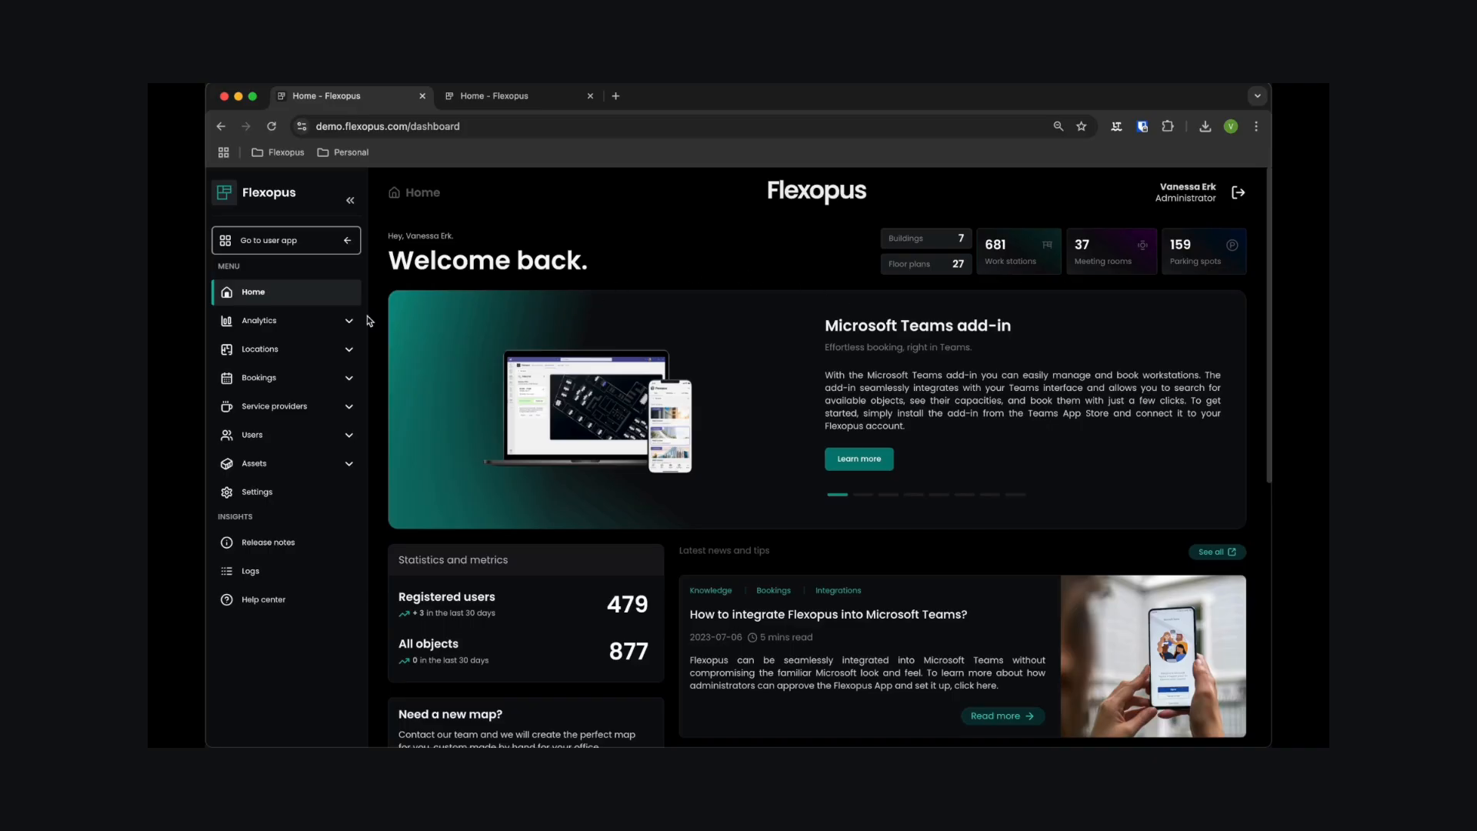
# - Filter the floor plans by the building Hamburg Fuchsbau and open Obergeschoss 6 for editing
pyautogui.click(329, 356)
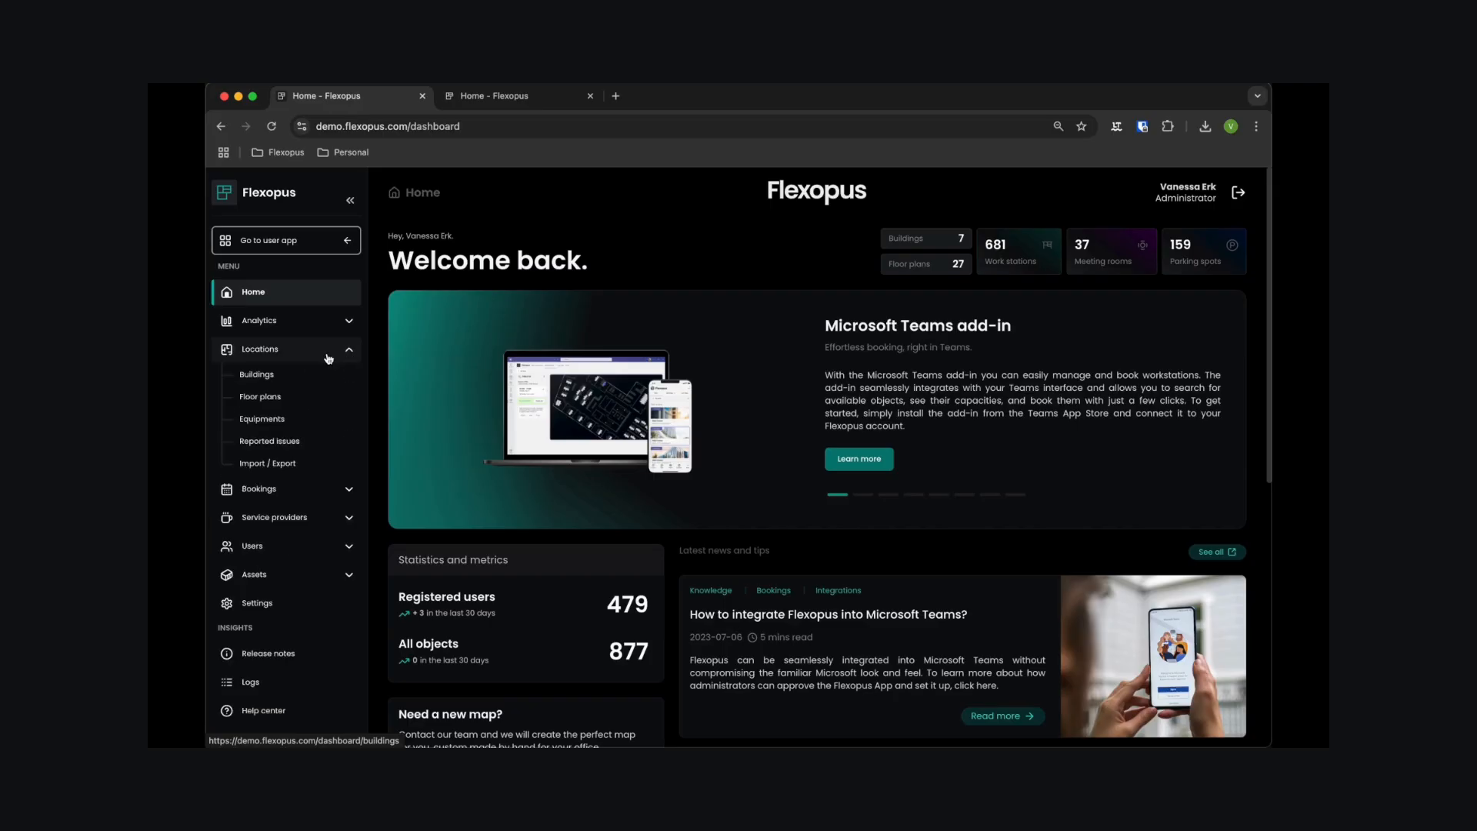
pyautogui.click(323, 396)
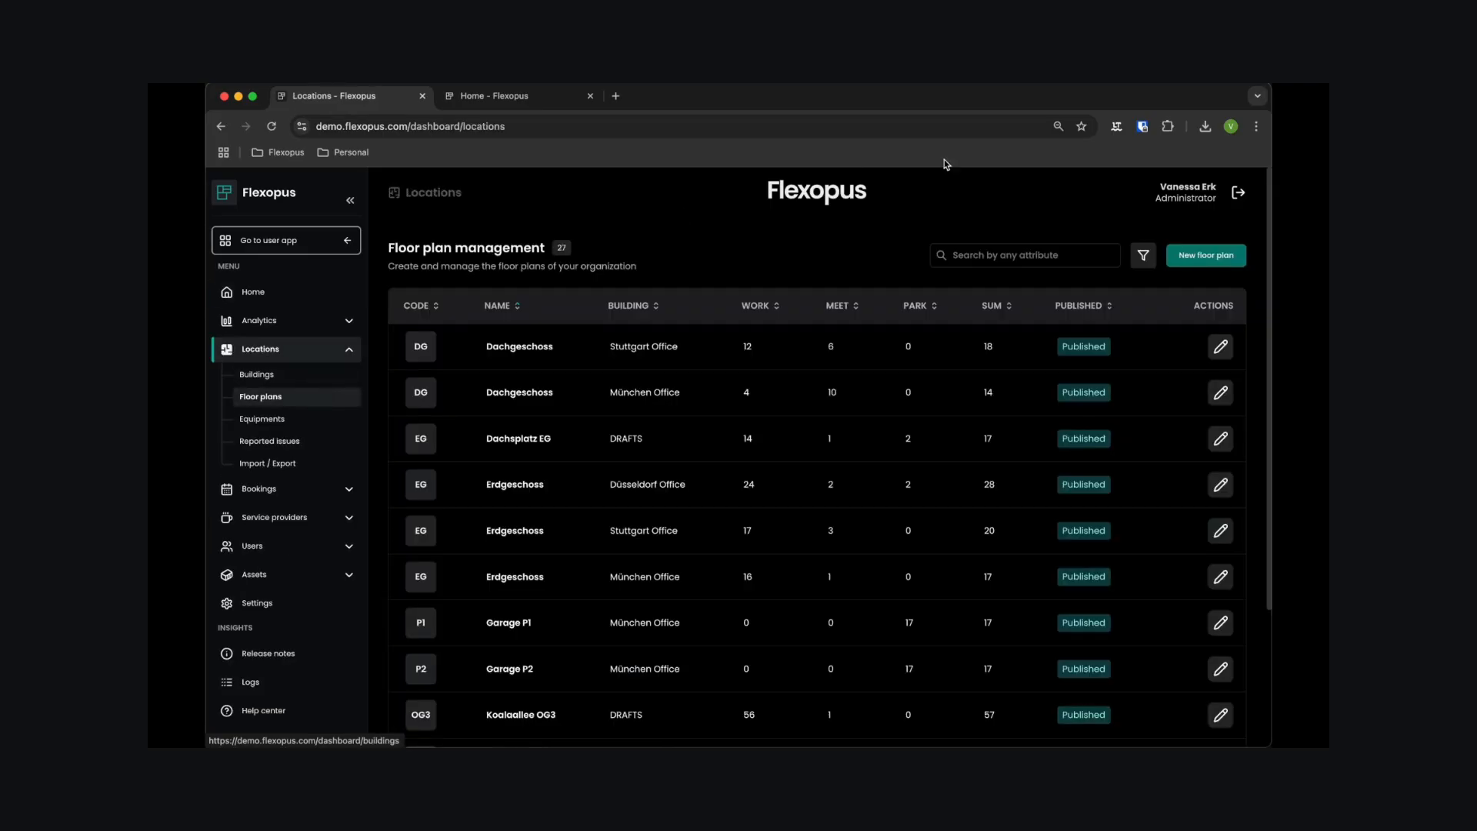
pyautogui.click(1141, 256)
pyautogui.click(1027, 425)
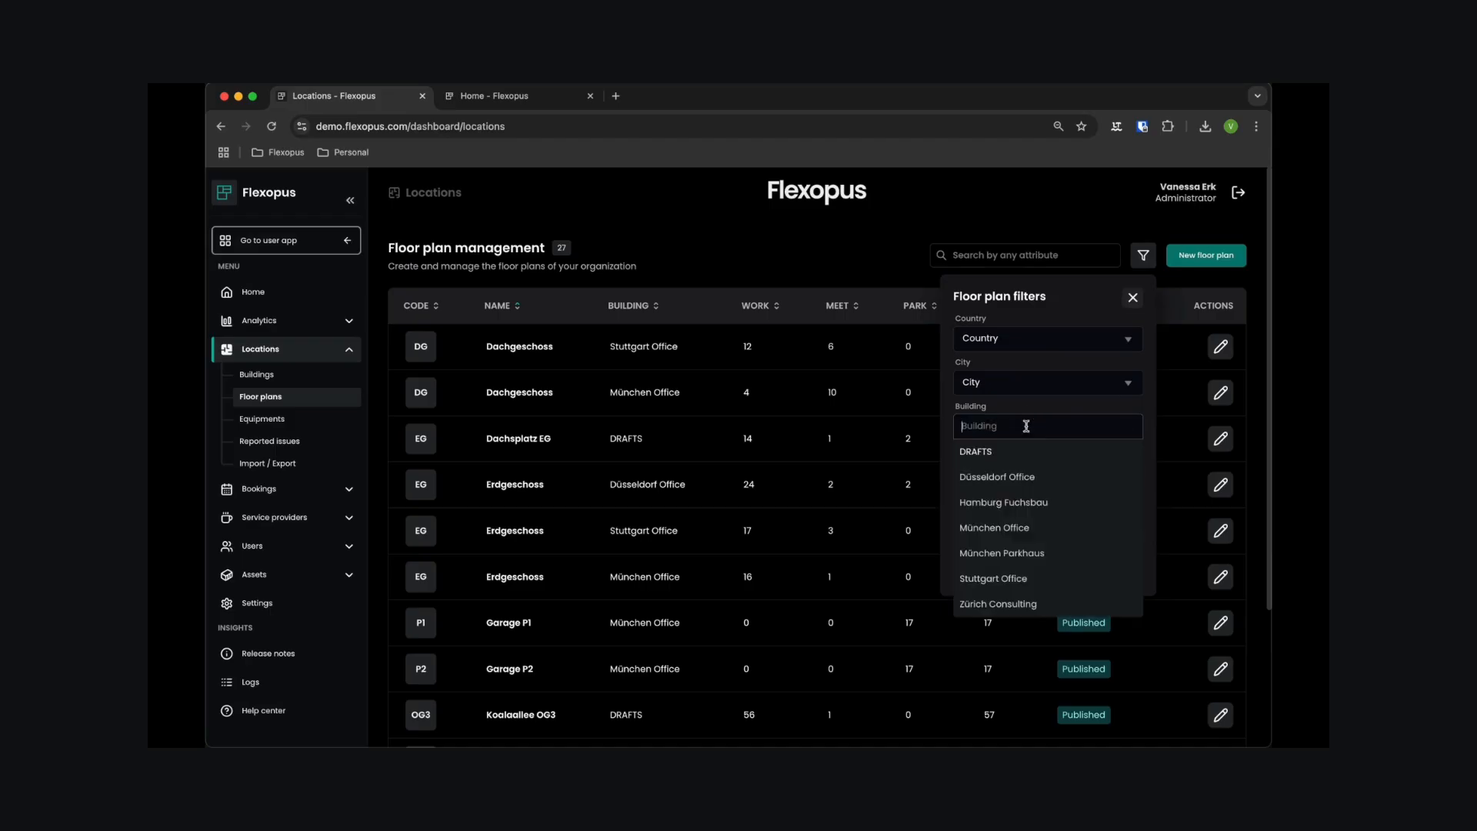
pyautogui.click(1014, 500)
pyautogui.click(1139, 564)
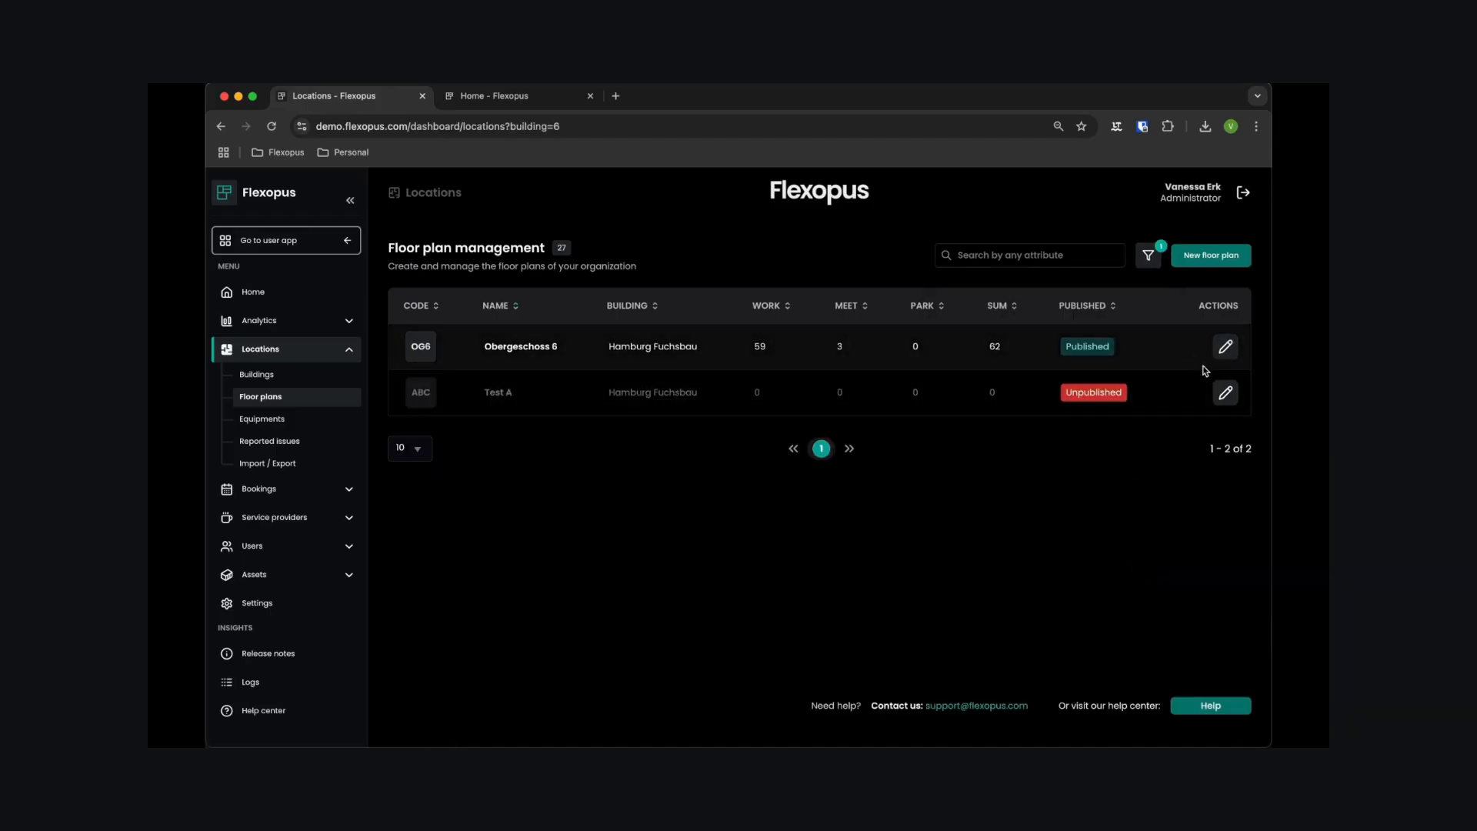
pyautogui.click(1225, 347)
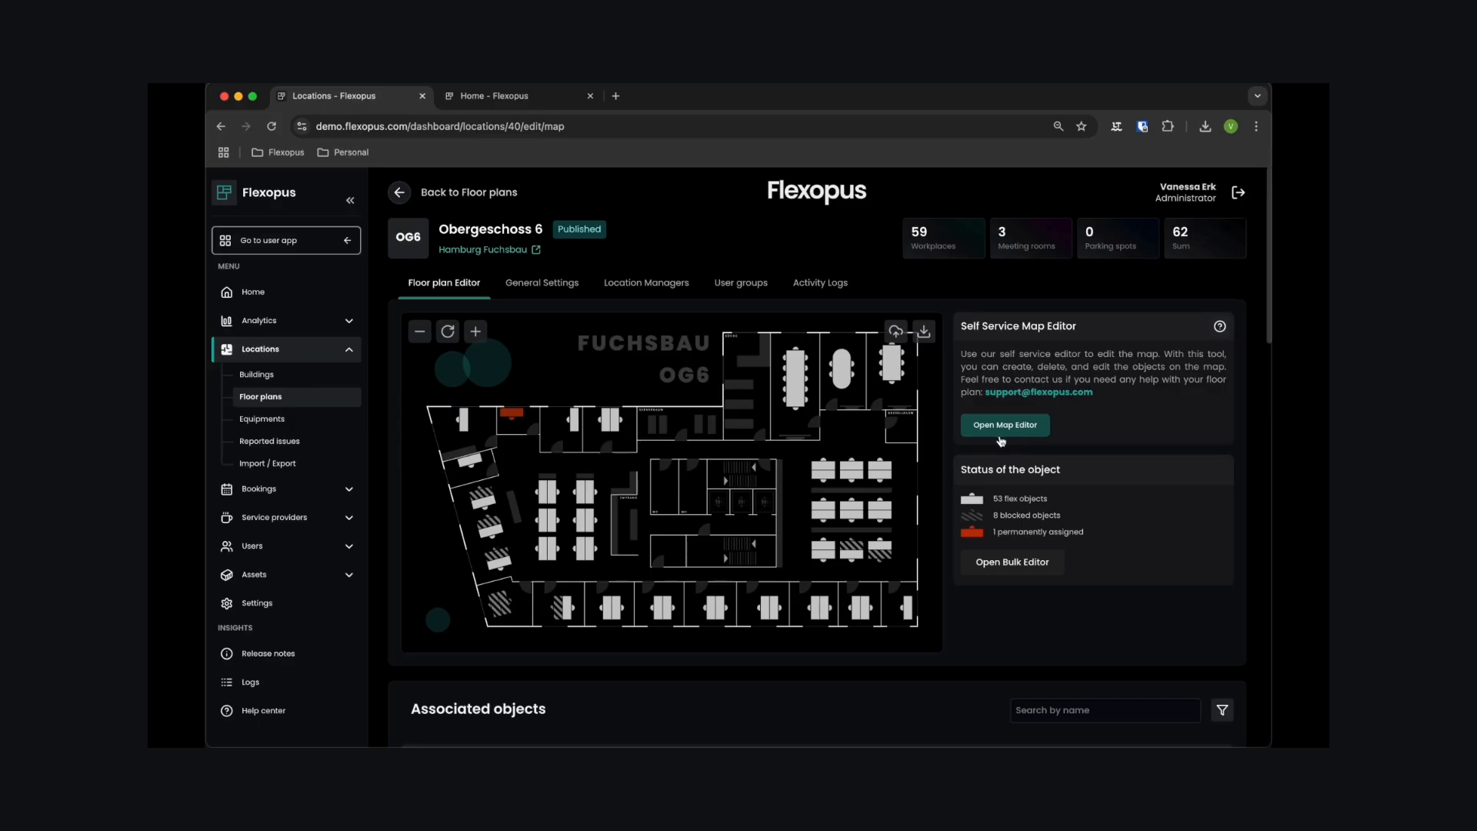
# - Inspect a few desks on the Obergeschoss 6 floor plan and open the attributes of Table 32
pyautogui.moveTo(578, 427)
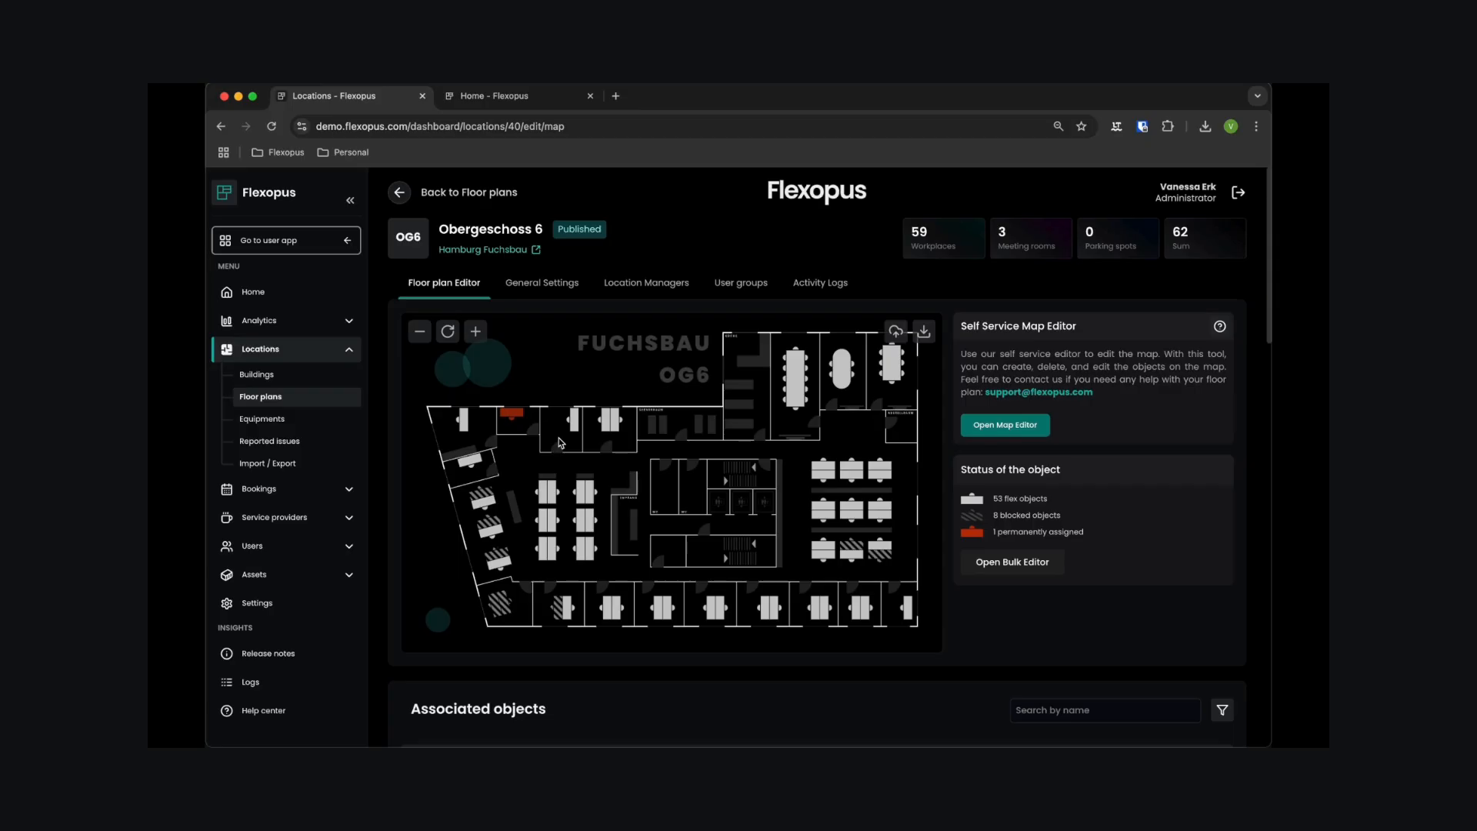
pyautogui.click(576, 426)
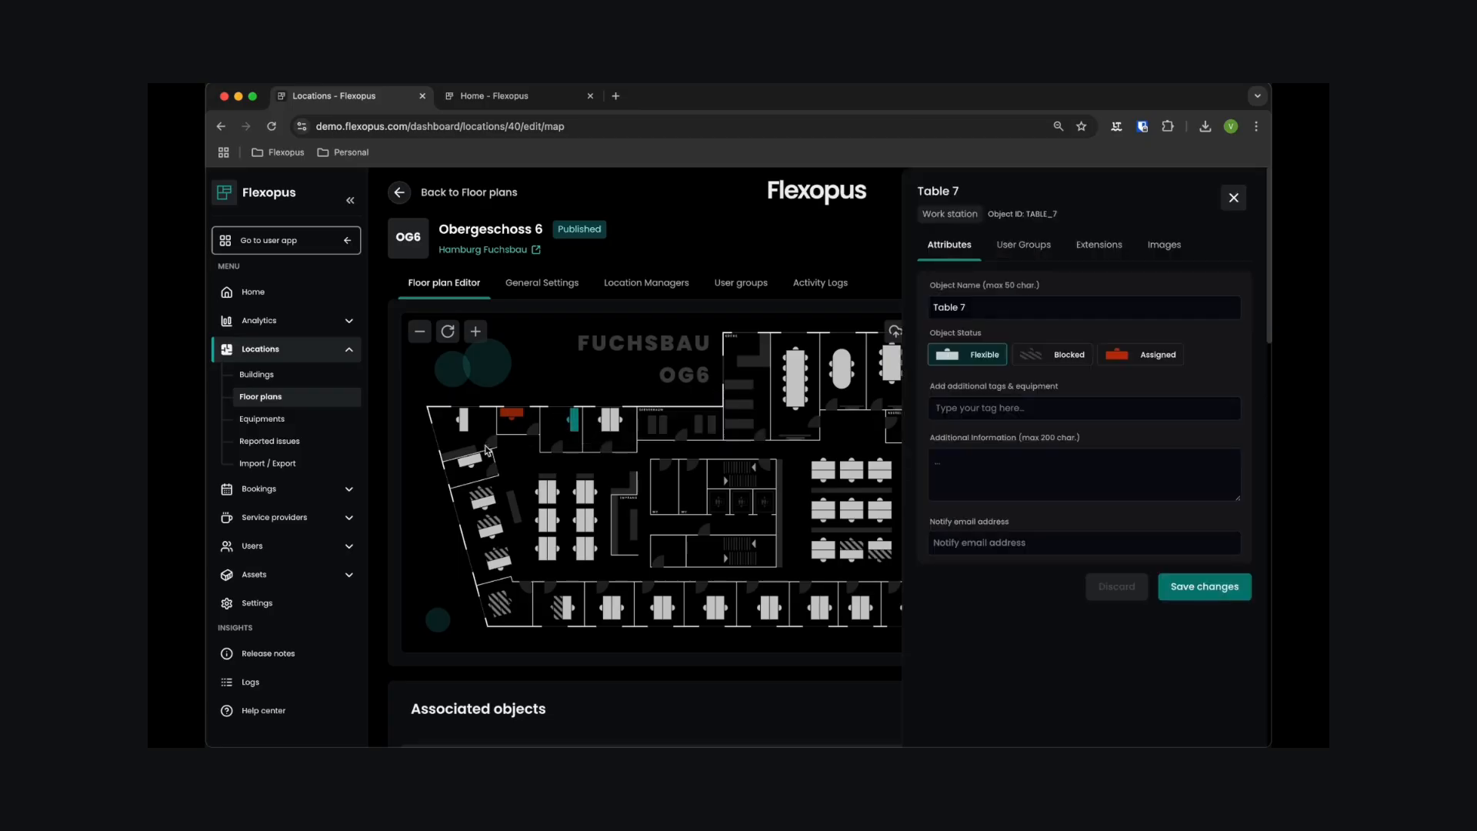
pyautogui.click(473, 469)
pyautogui.click(544, 502)
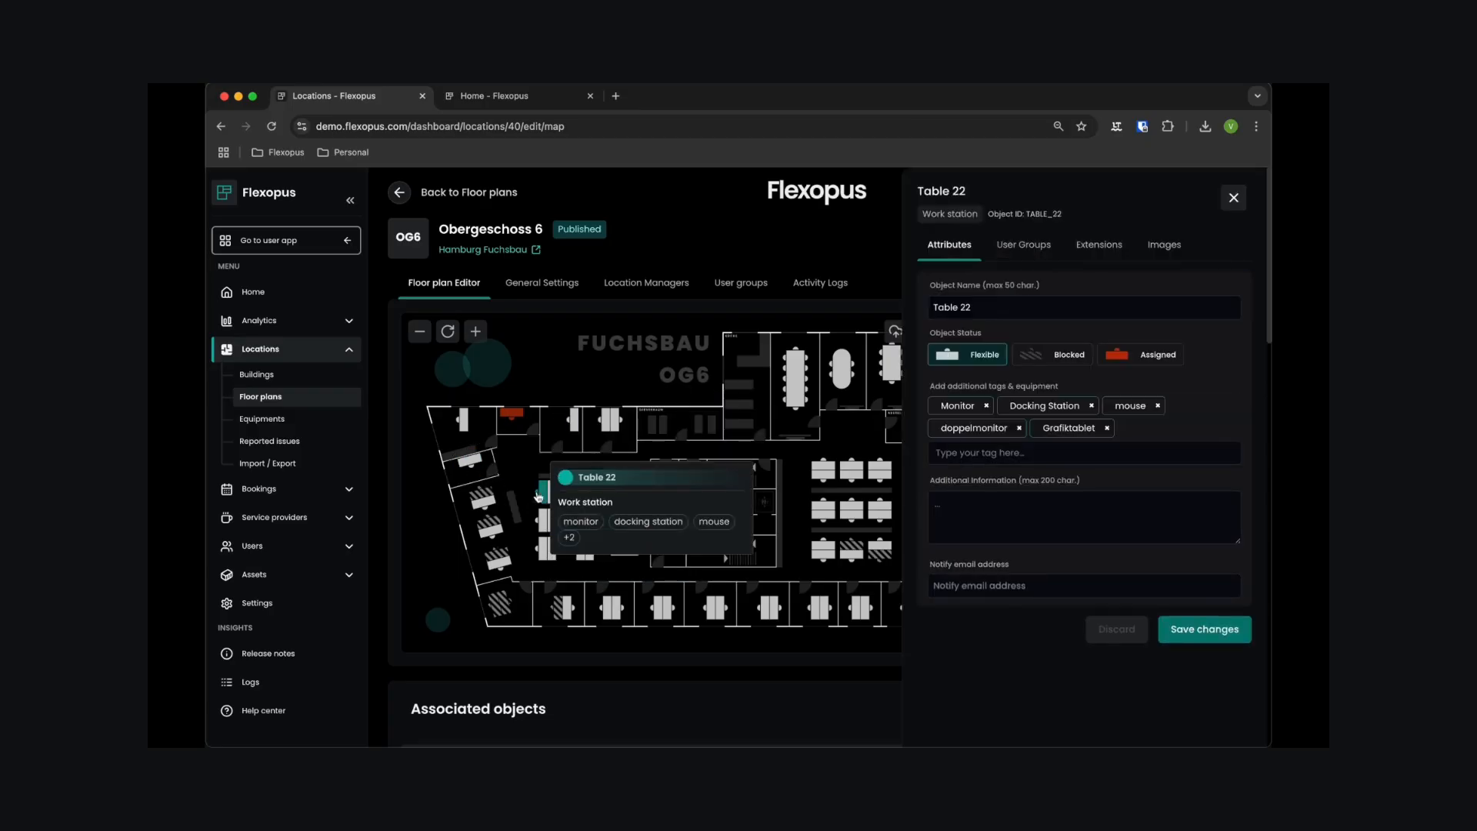
pyautogui.click(476, 466)
pyautogui.scroll(-5, 756, 536)
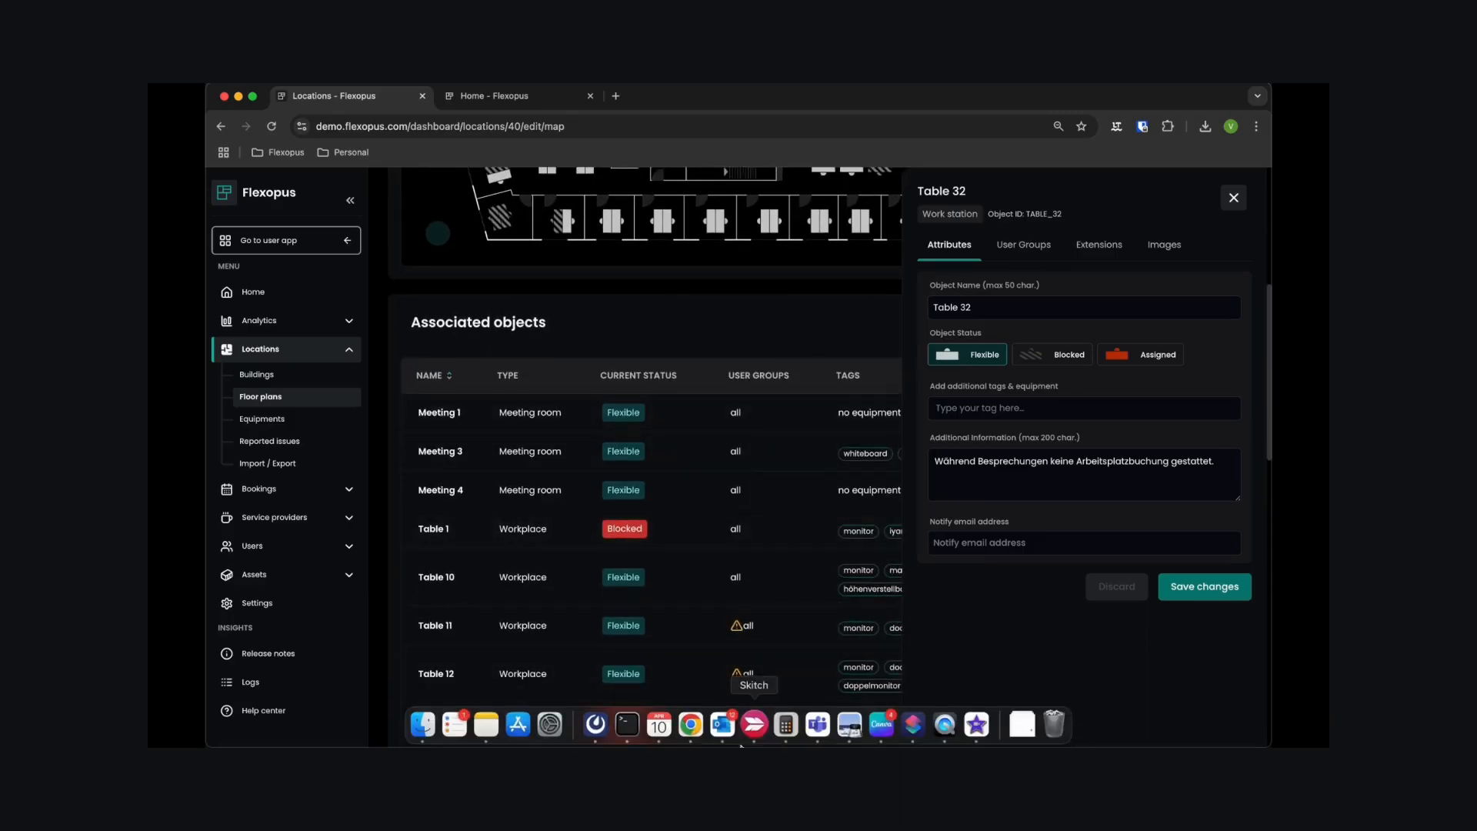
pyautogui.scroll(5, 729, 424)
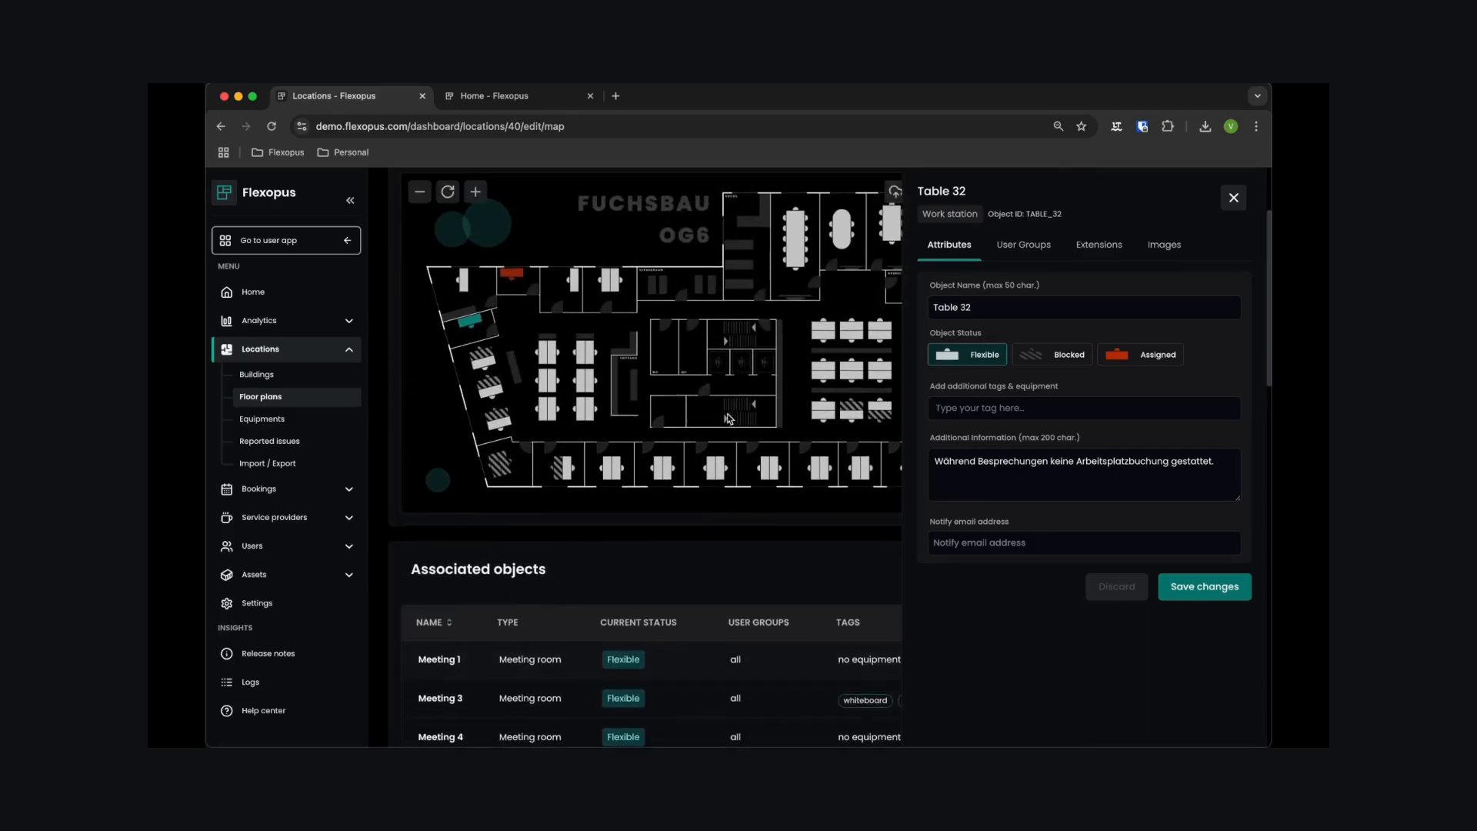
pyautogui.scroll(1, 730, 418)
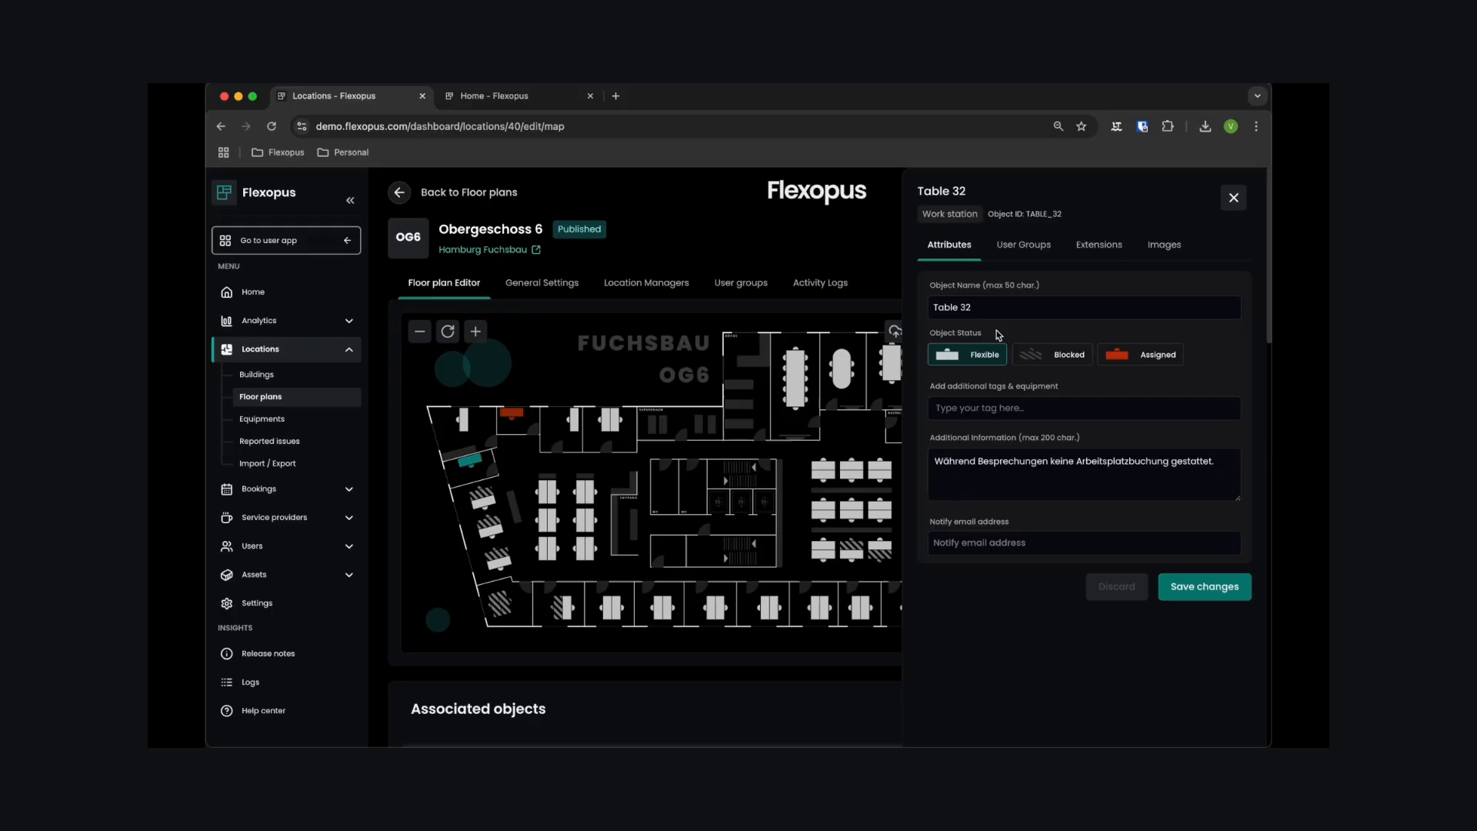
# - Try to set Table 32's status to Blocked and review the options for its future bookings
pyautogui.click(1041, 356)
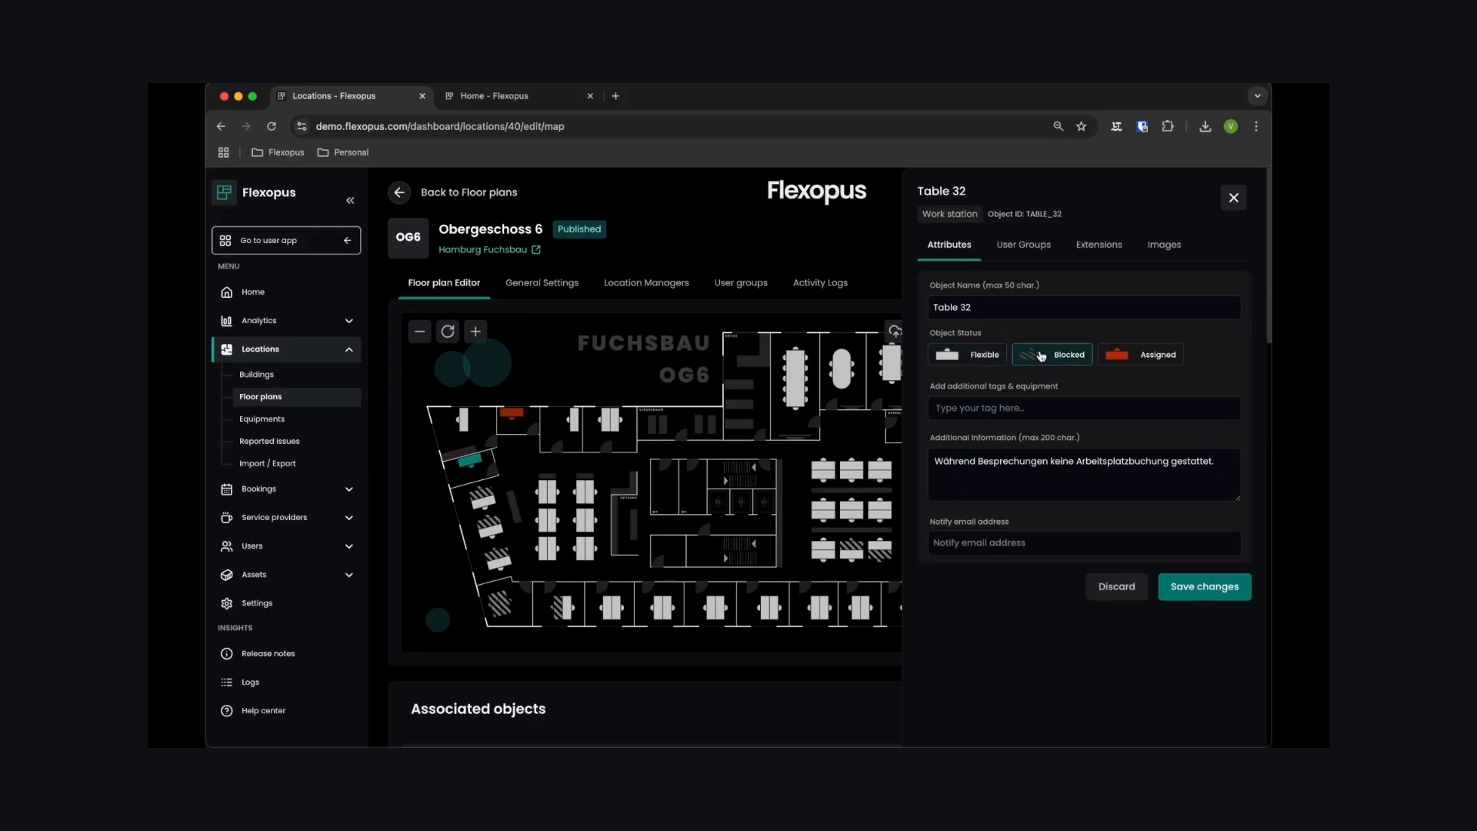
pyautogui.click(1194, 591)
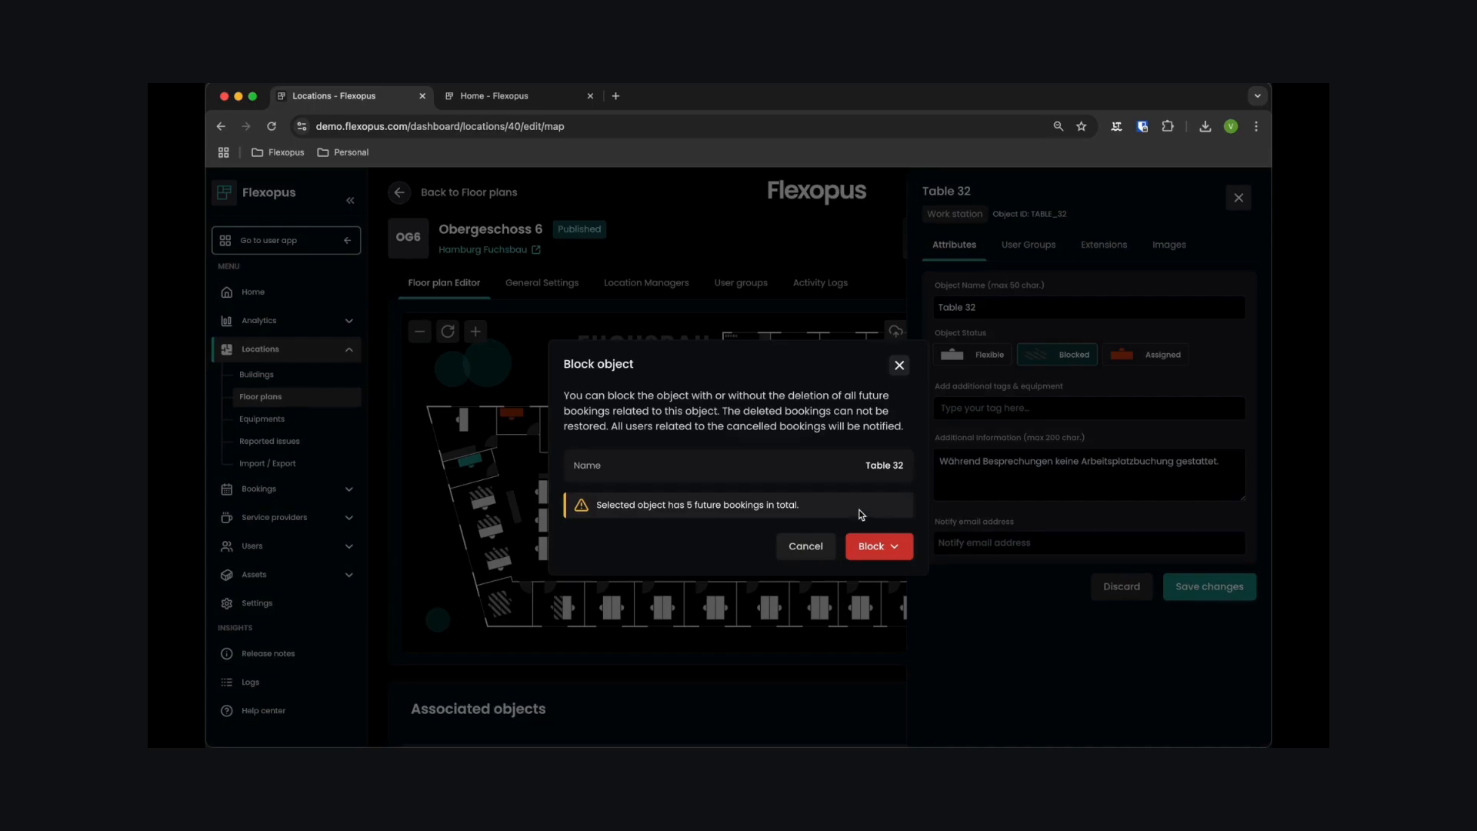
pyautogui.click(889, 545)
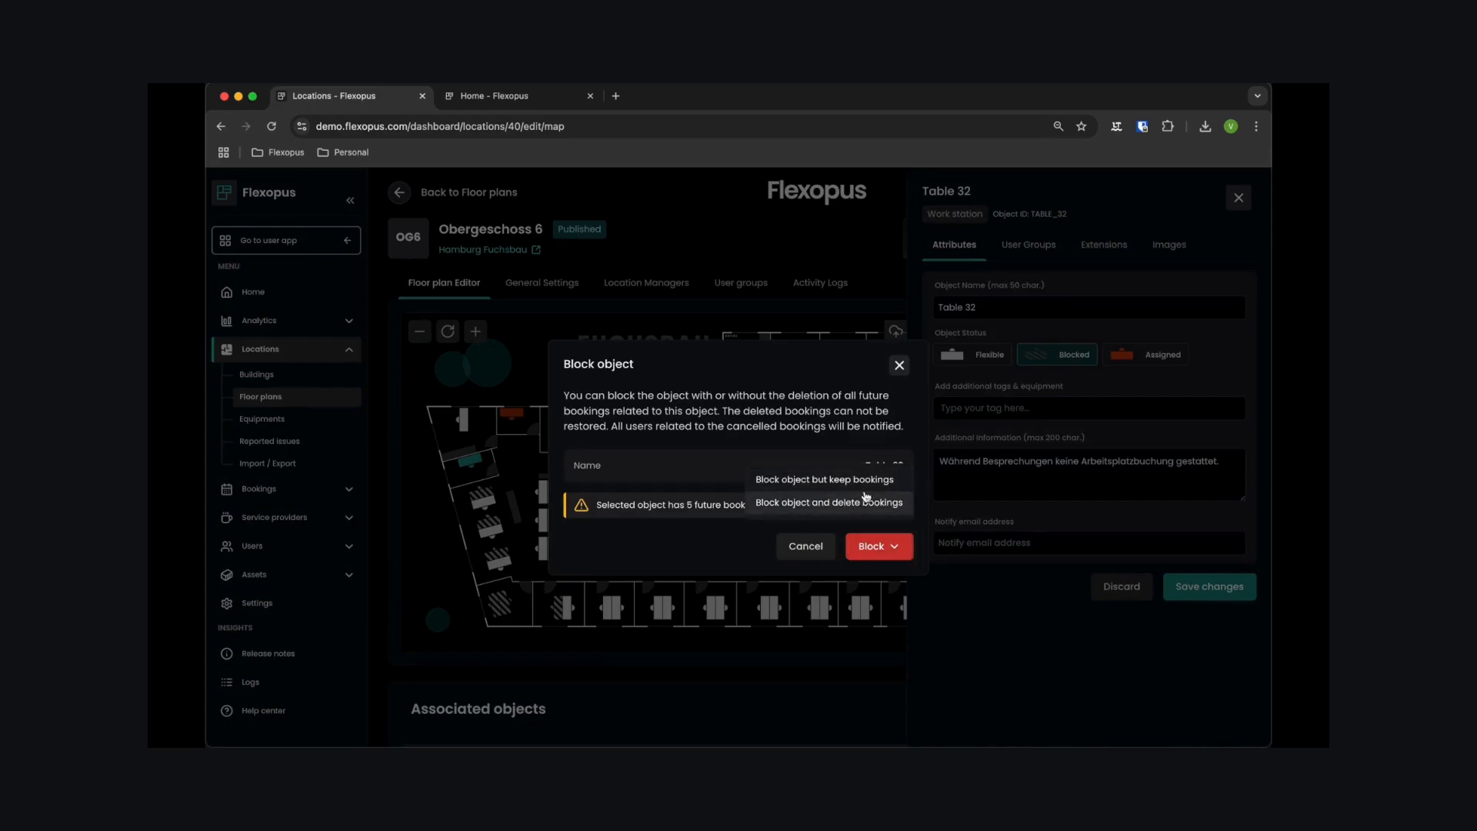
pyautogui.click(899, 366)
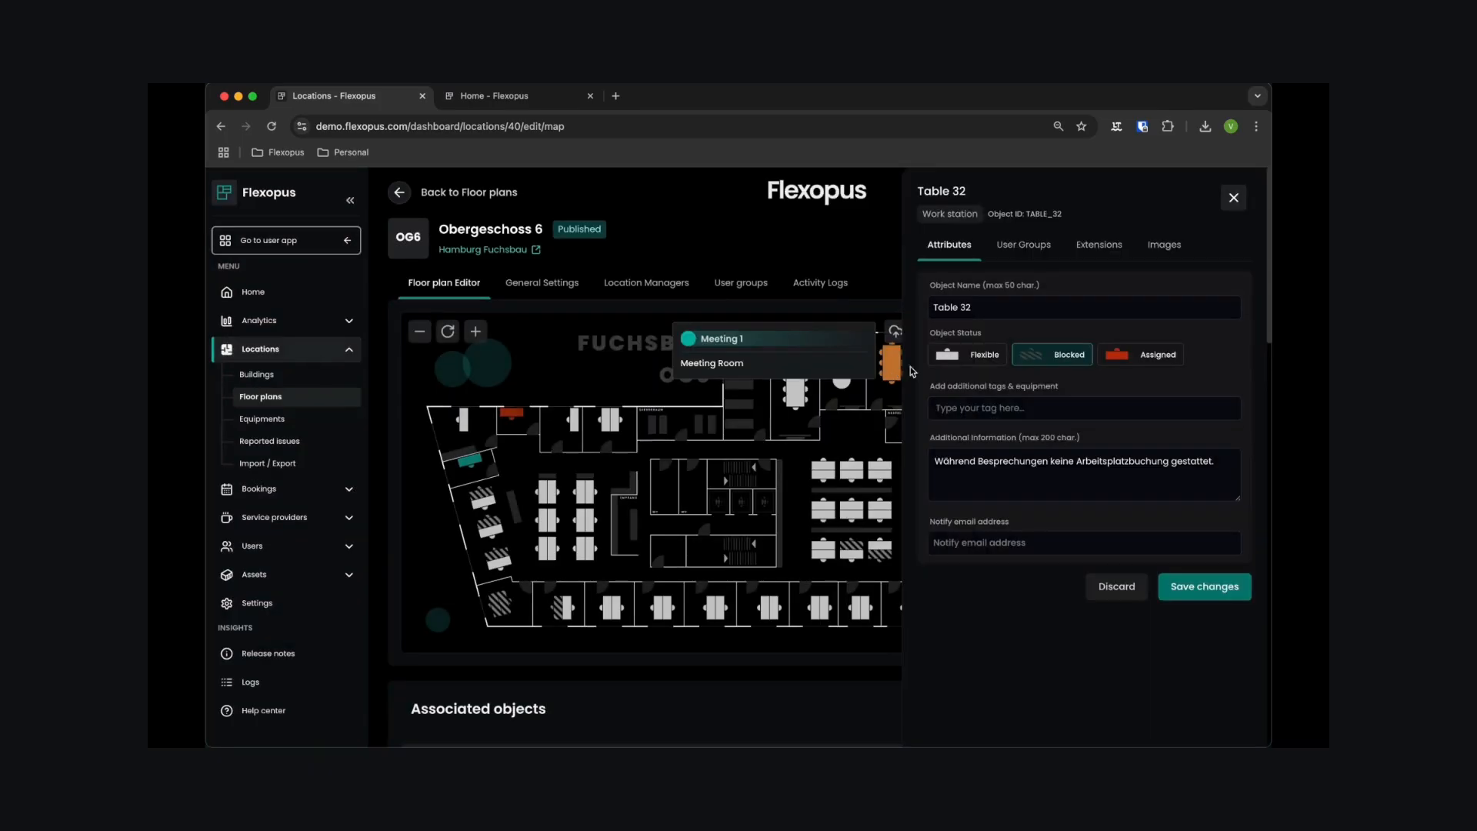
# - Set Table 32's status to Assigned and assign the work station to the administrator's own user account
pyautogui.click(1139, 355)
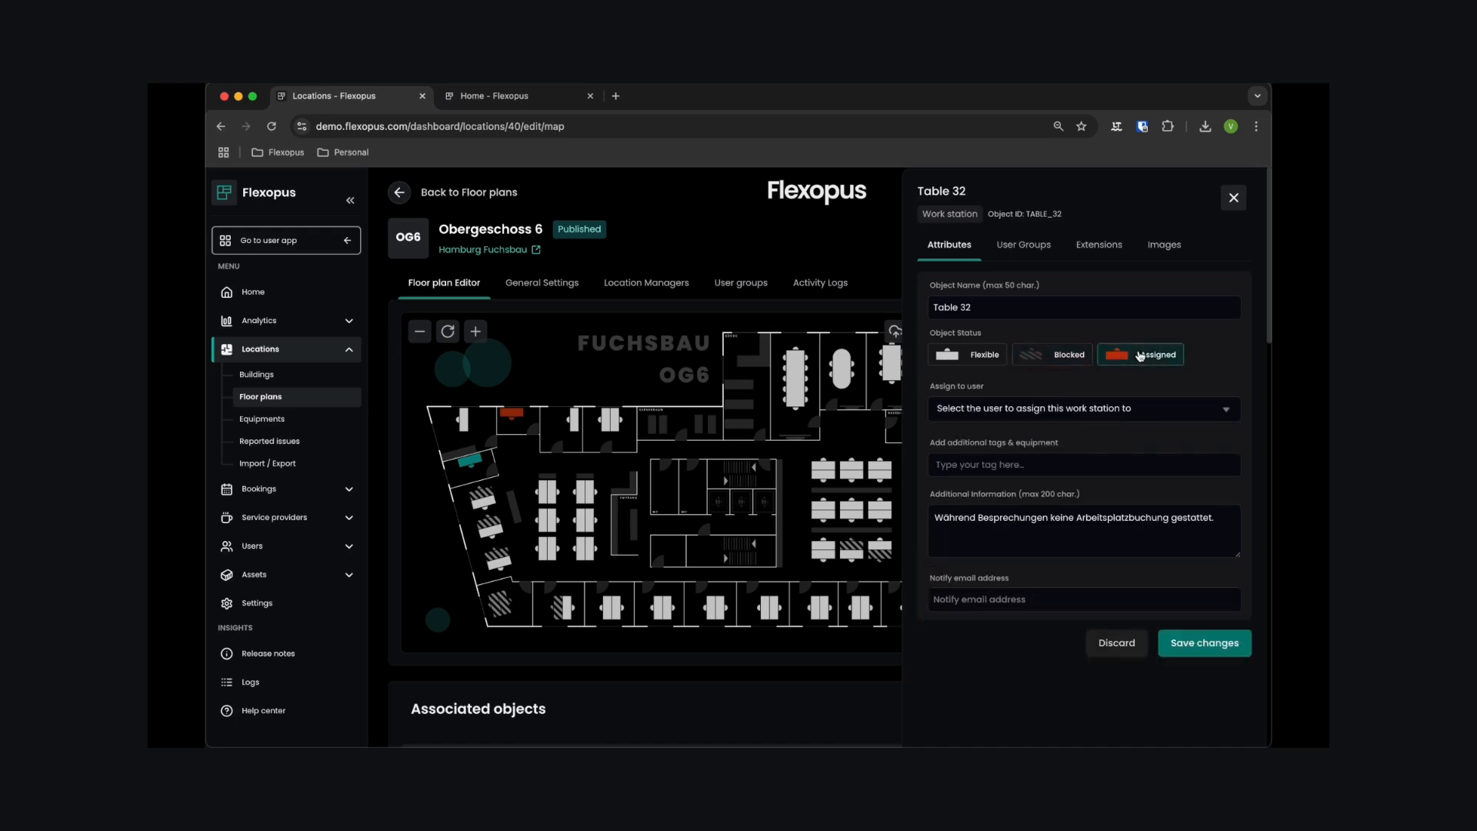
pyautogui.click(1099, 411)
pyautogui.write('Vanessa Erk')
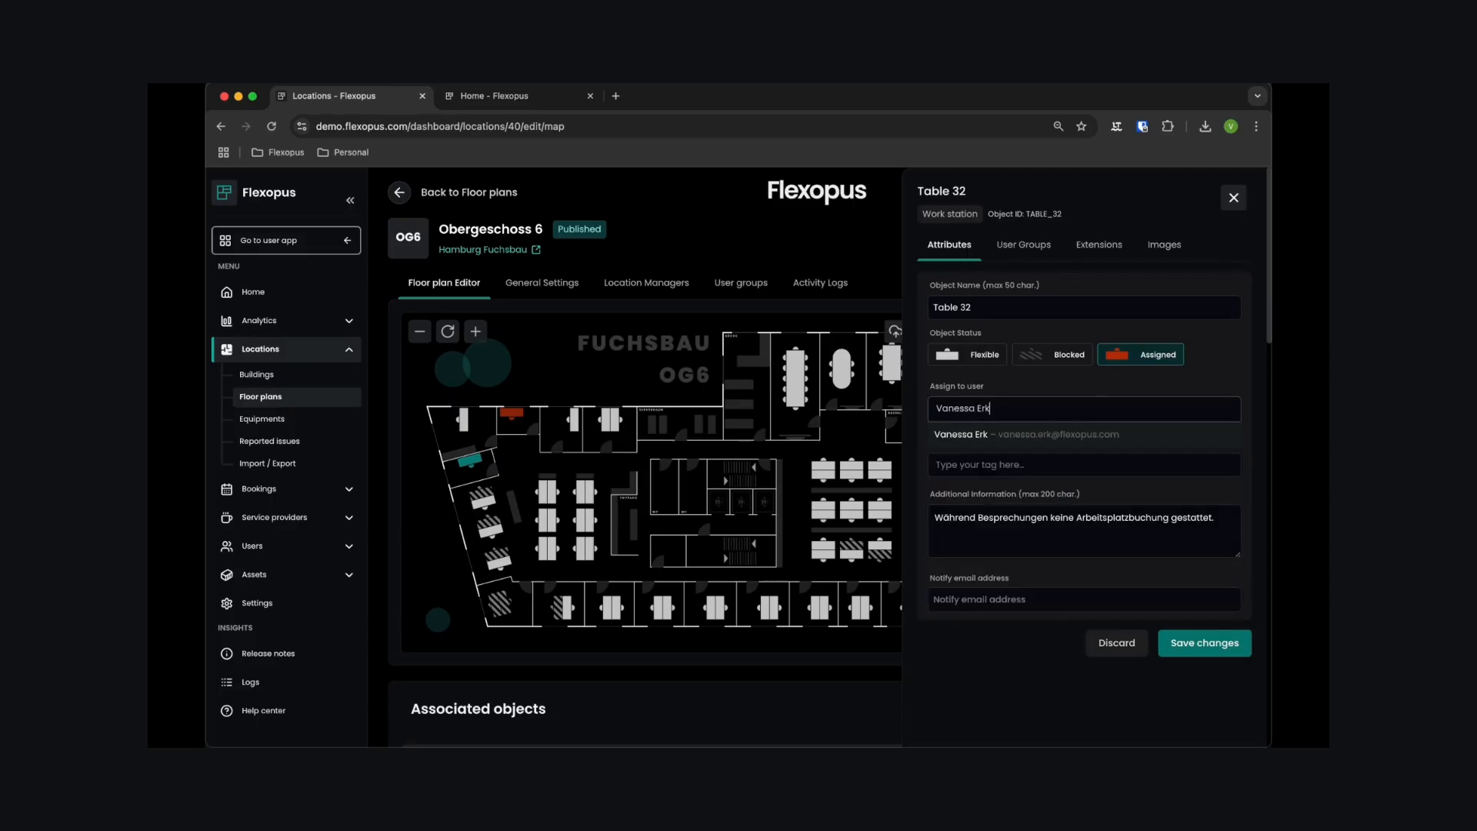
pyautogui.click(1084, 433)
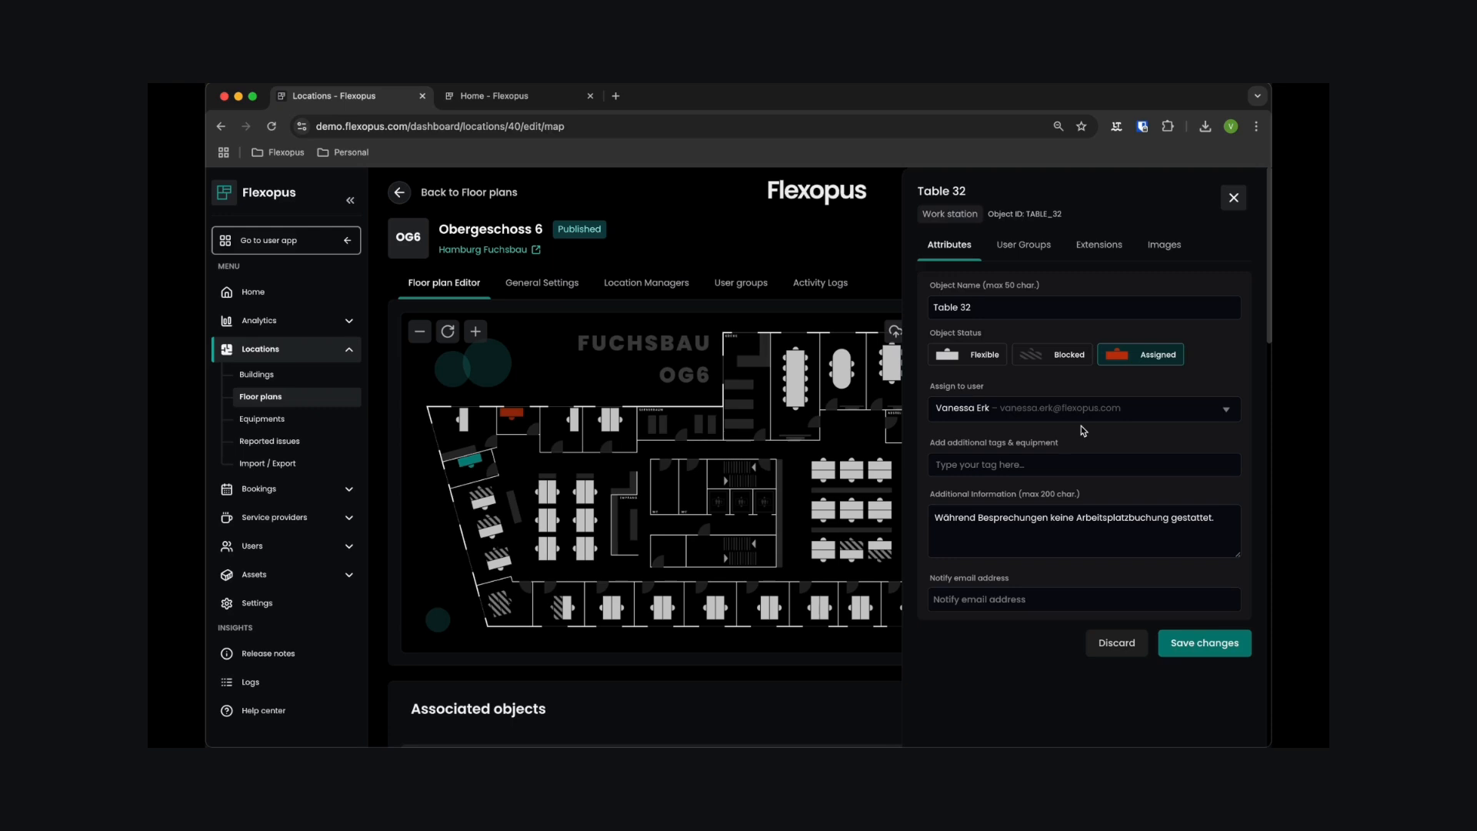
# - Add the existing equipment tag "Docking Station" to Table 32
pyautogui.click(1024, 471)
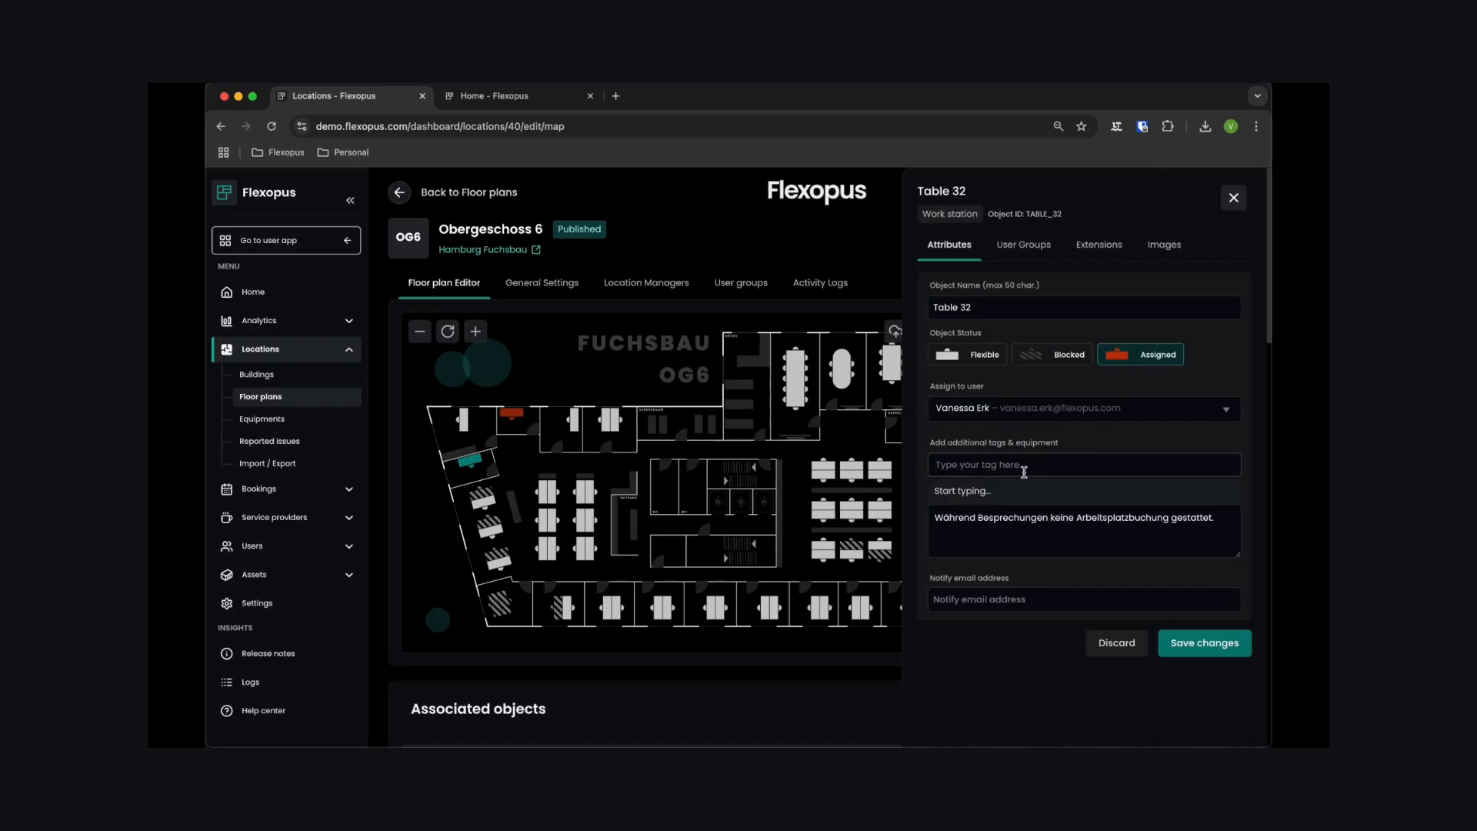
pyautogui.write('Docking Sto')
pyautogui.press('BackSpace')
pyautogui.write('ation')
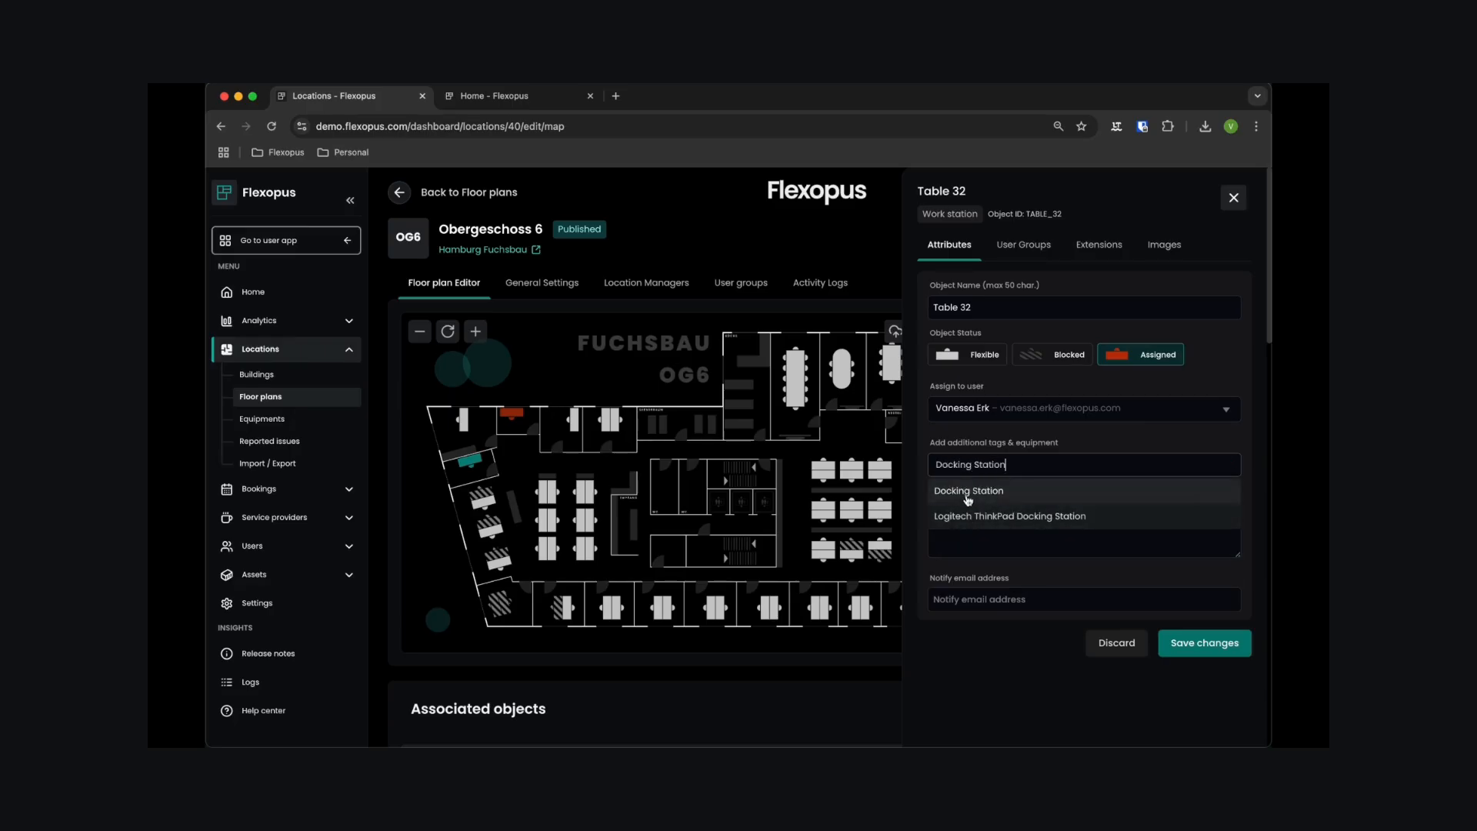
pyautogui.click(968, 493)
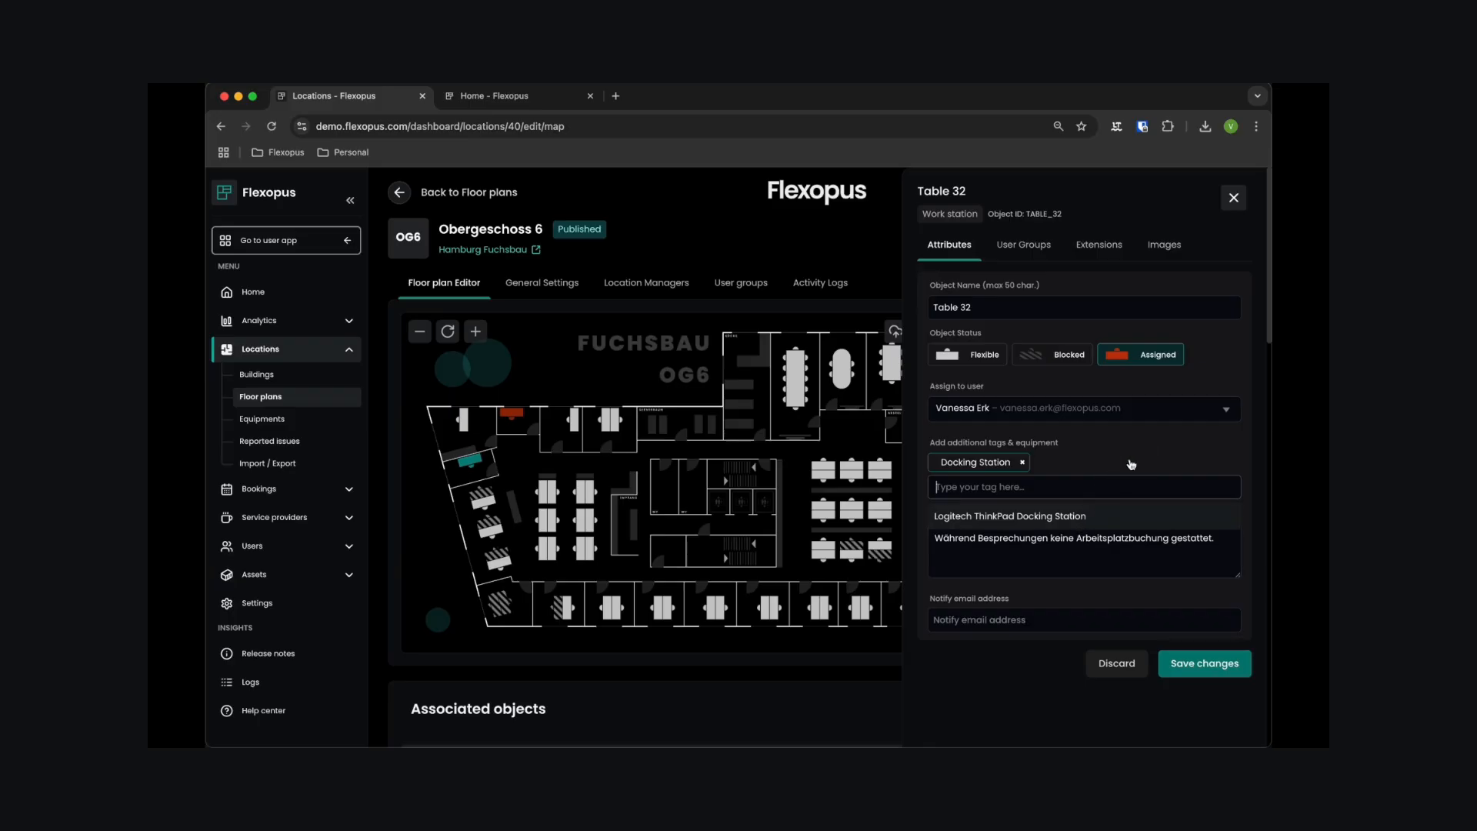
# - Replace Table 32's additional information with "Please leave the desk clean."
pyautogui.tripleClick(1079, 548)
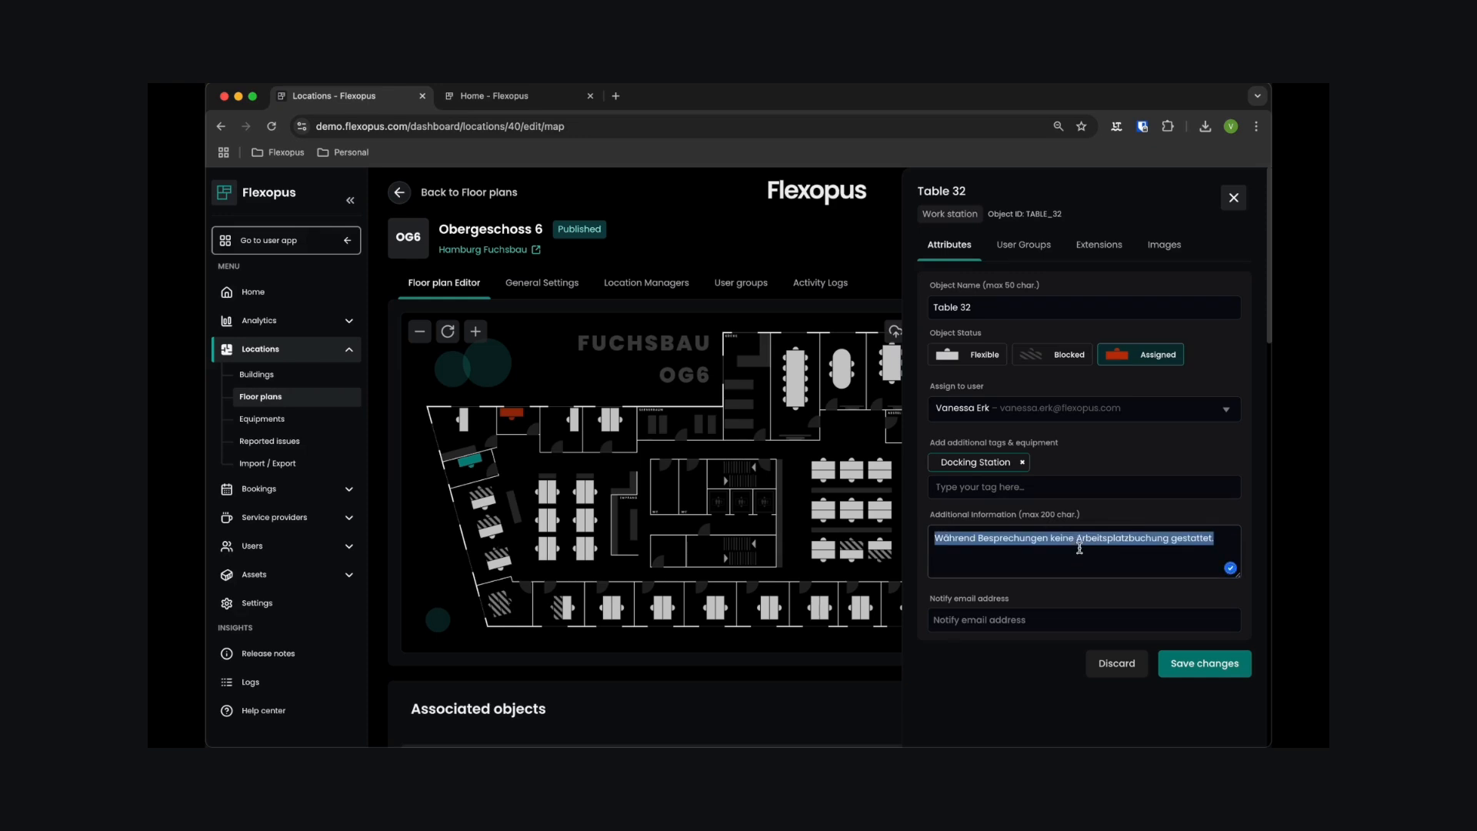
pyautogui.write('Please lea')
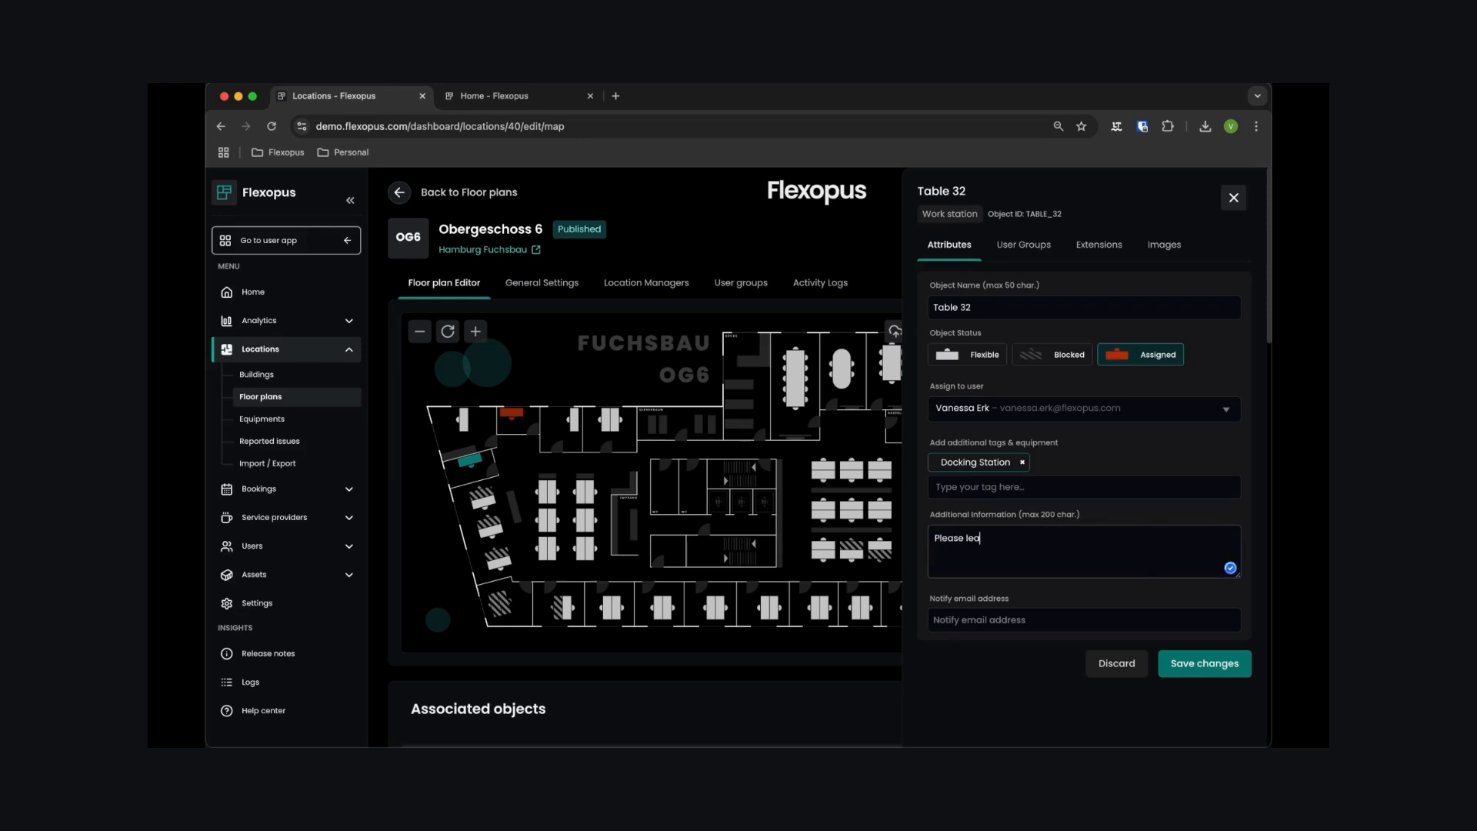
pyautogui.write('ve the desk clean.')
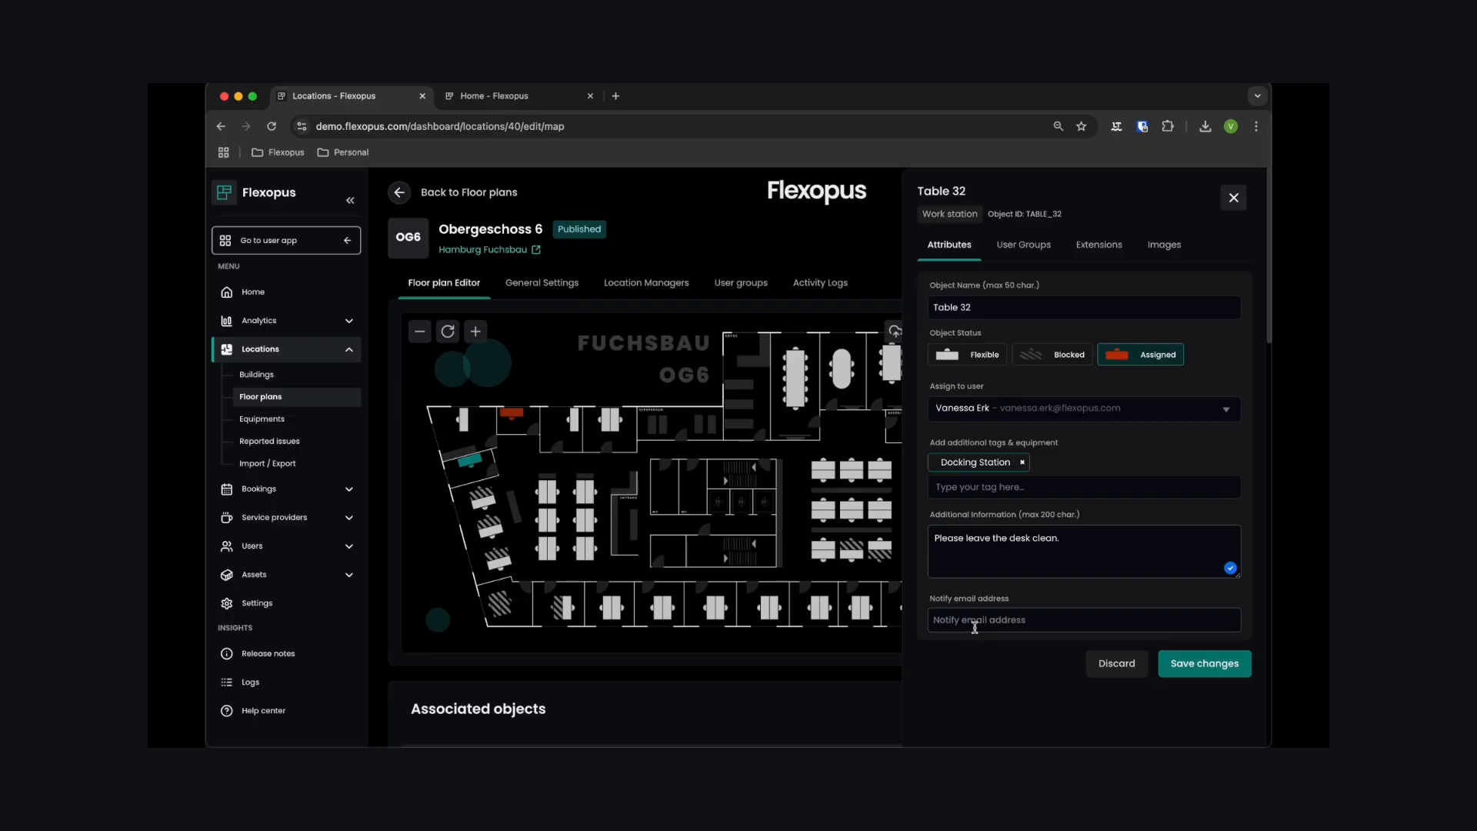
# - Give the HR user group reservation access to Table 32 and remove the group "all"
pyautogui.click(1024, 246)
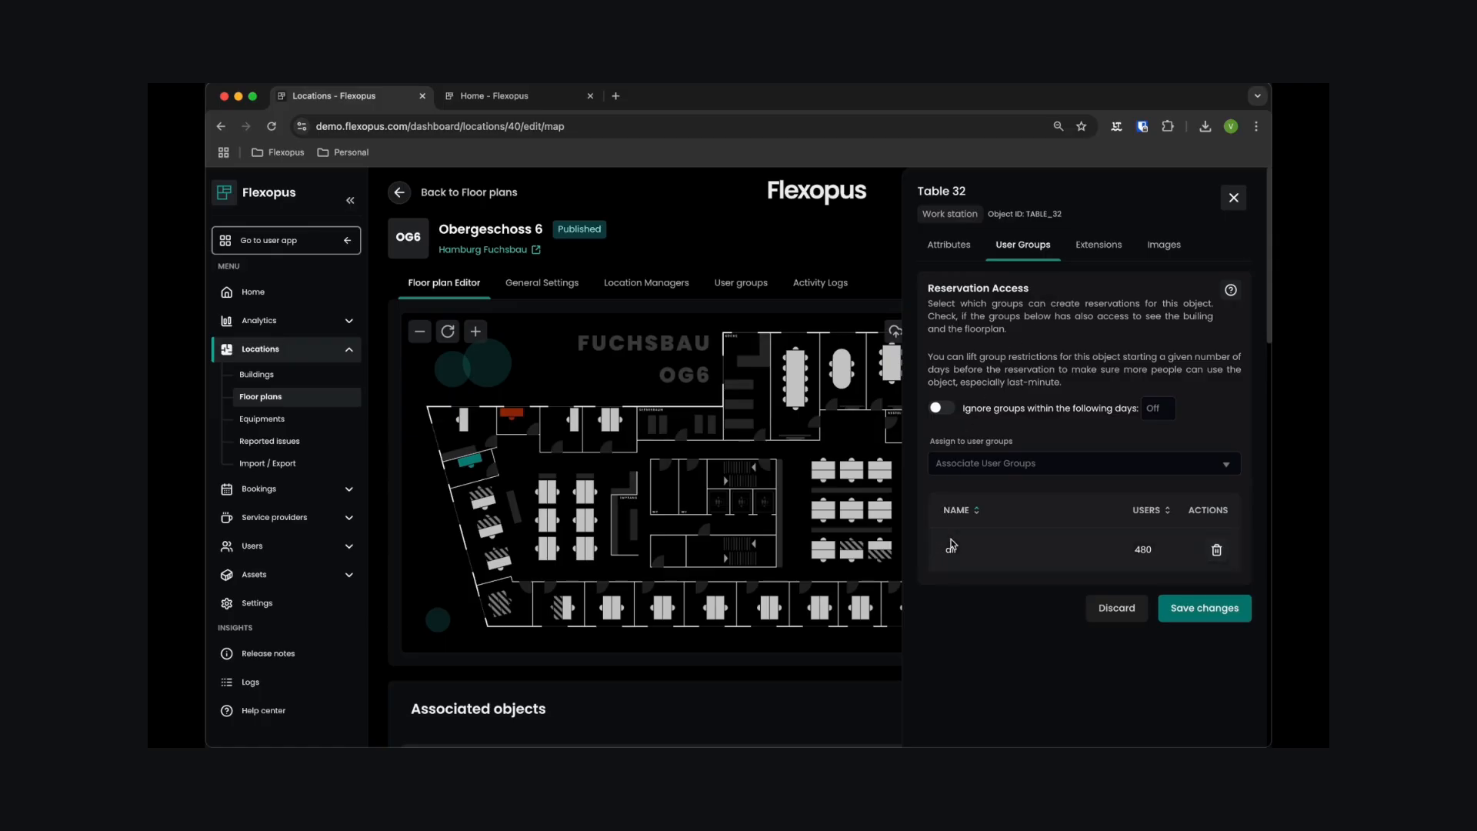
pyautogui.click(962, 465)
pyautogui.write('hr')
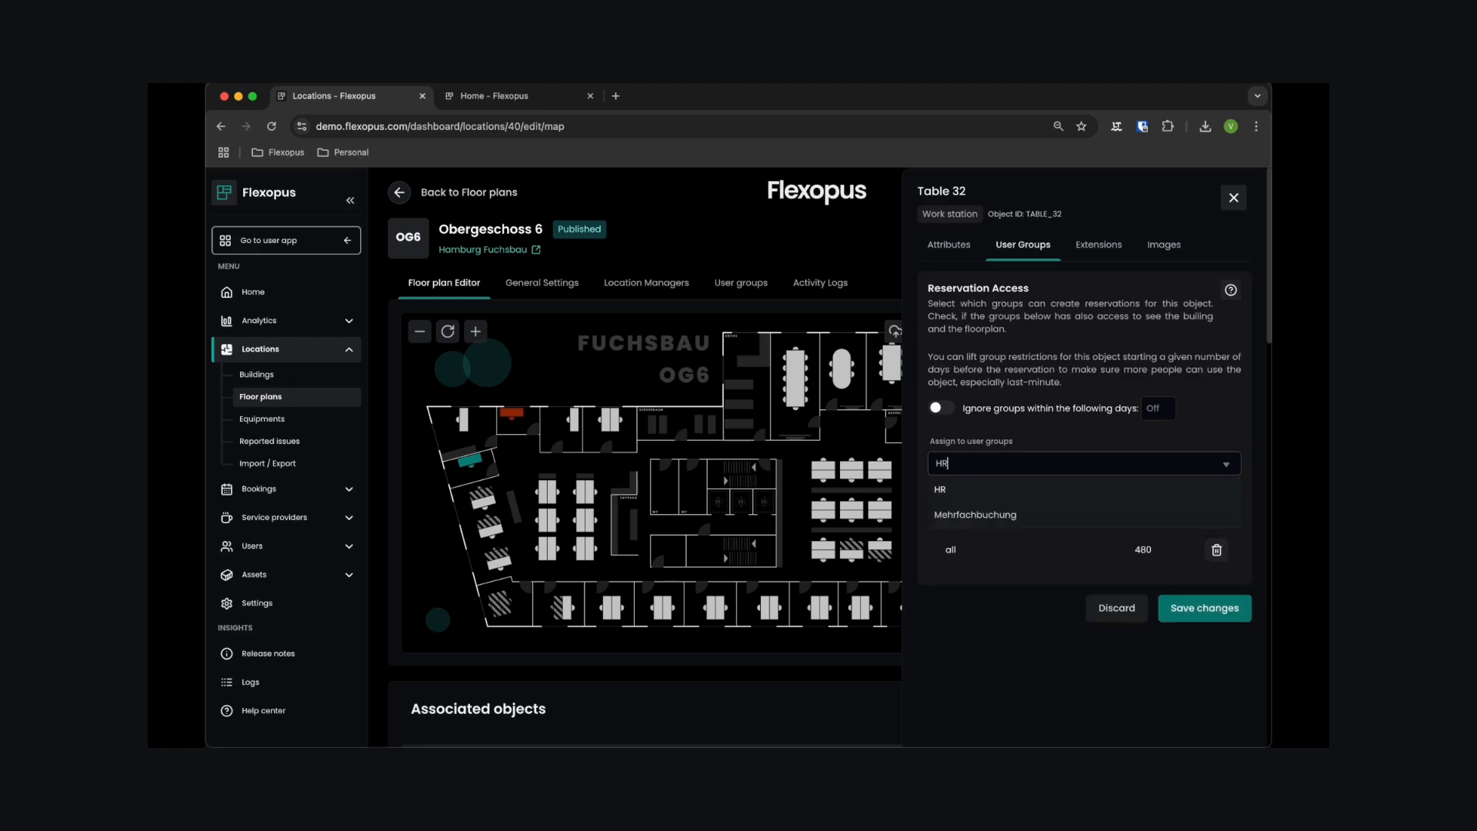
pyautogui.click(964, 489)
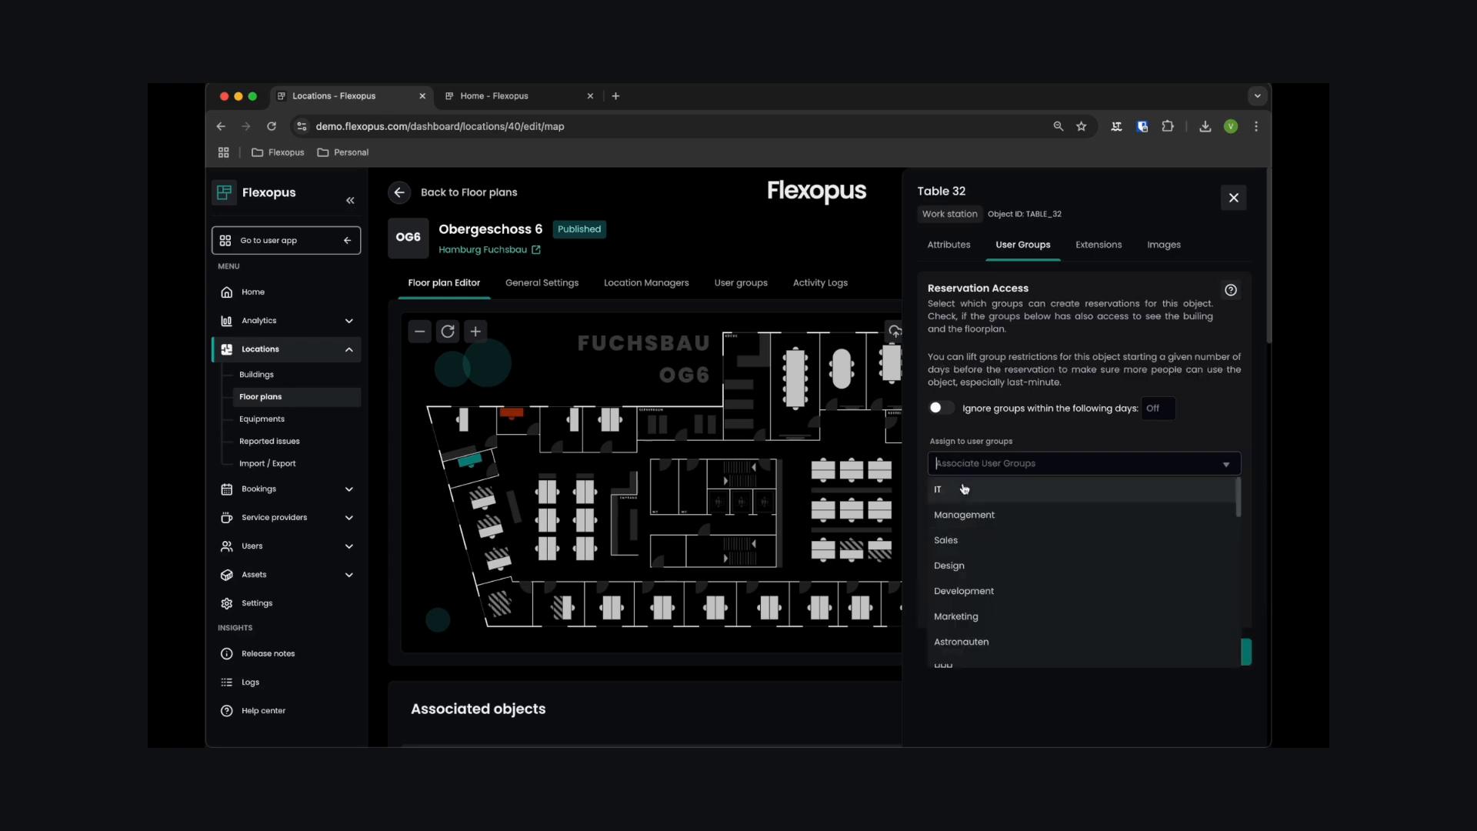
pyautogui.click(924, 464)
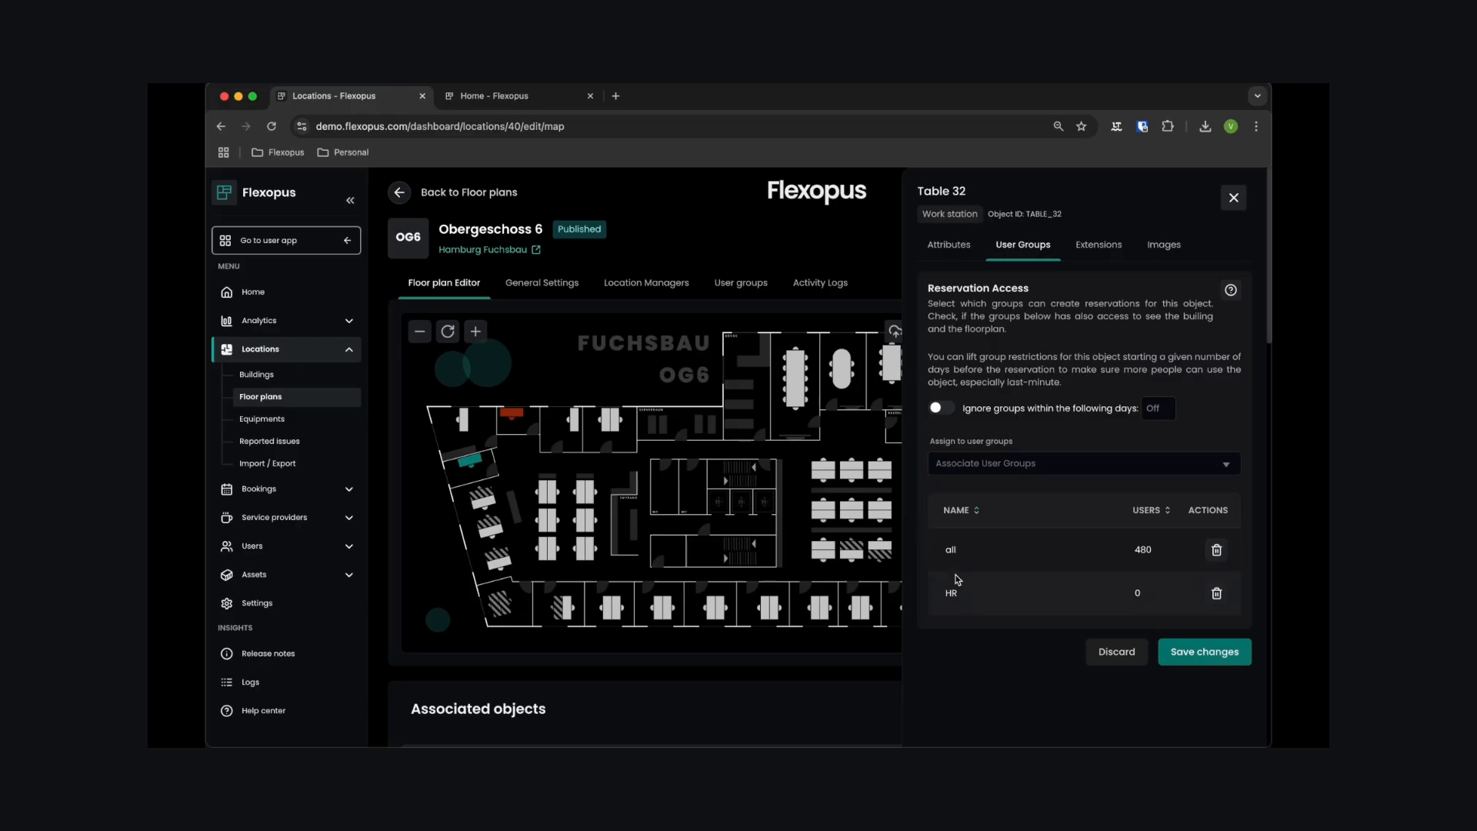
pyautogui.click(1217, 549)
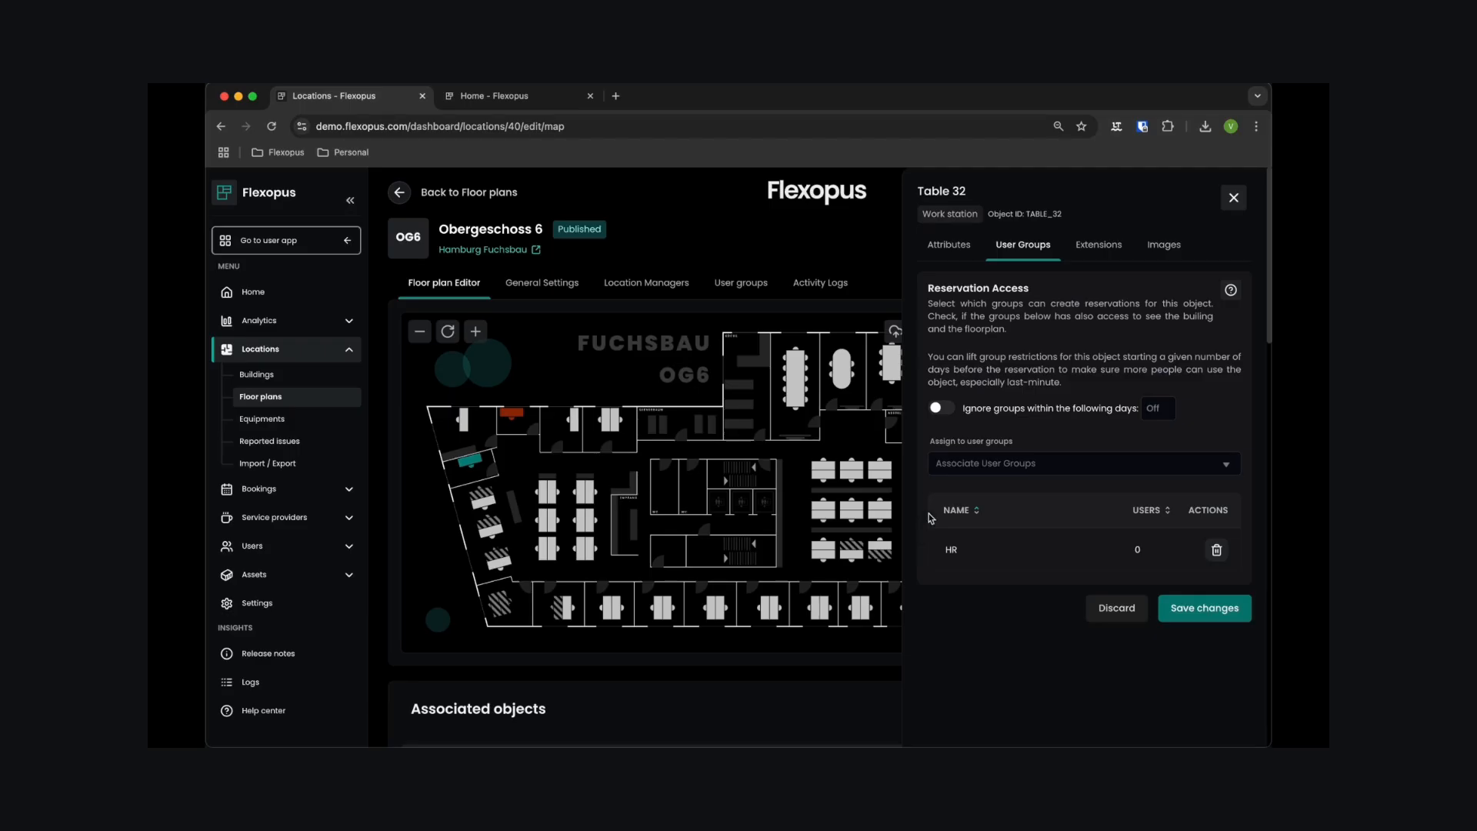
# - Enable ignoring the group restrictions on Table 32 for reservations within the following 2 days
pyautogui.click(941, 408)
pyautogui.click(1157, 408)
pyautogui.write('2')
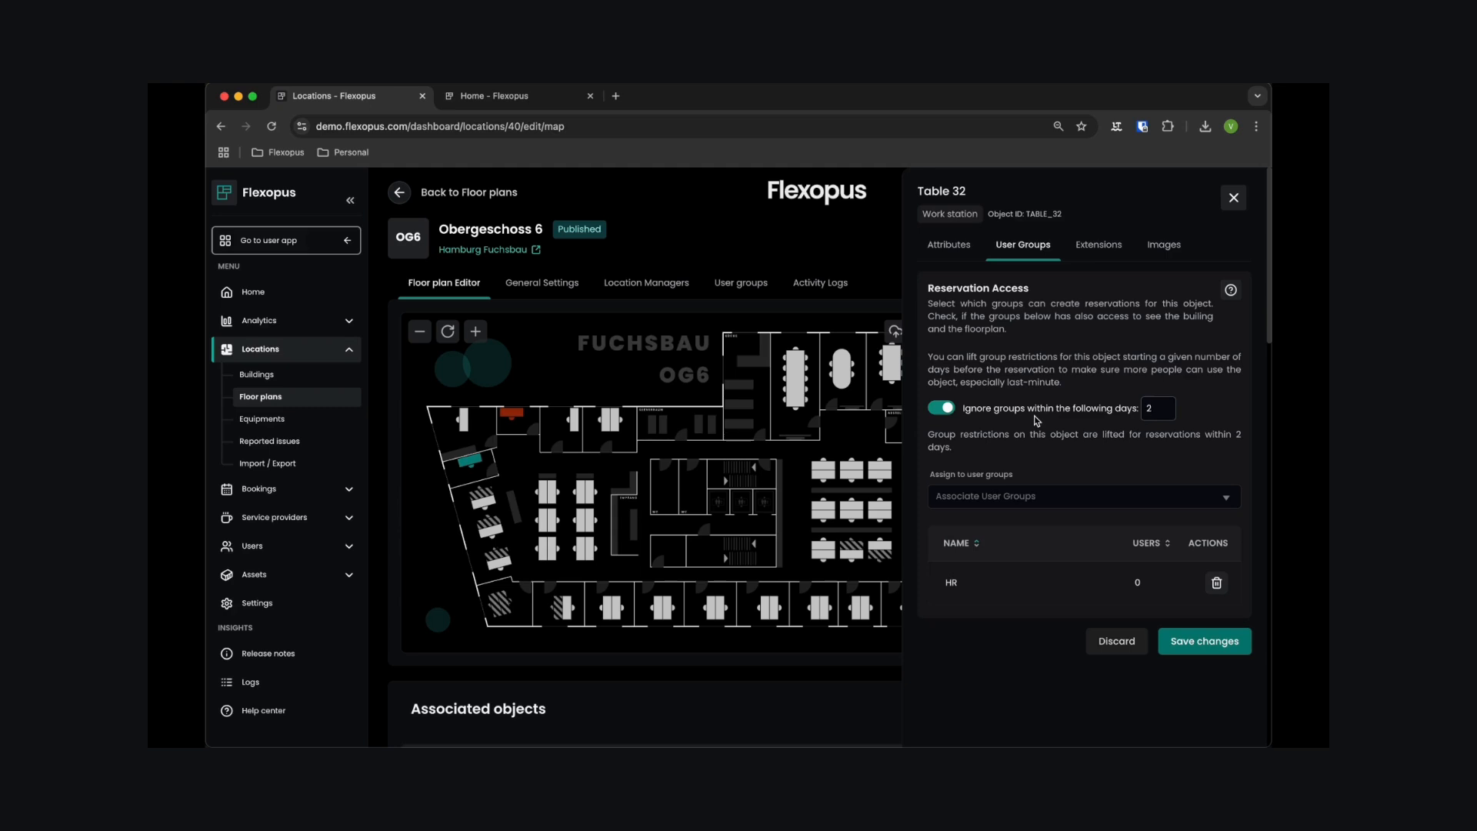
# - Review Table 32's extension options and its image gallery
pyautogui.click(1111, 257)
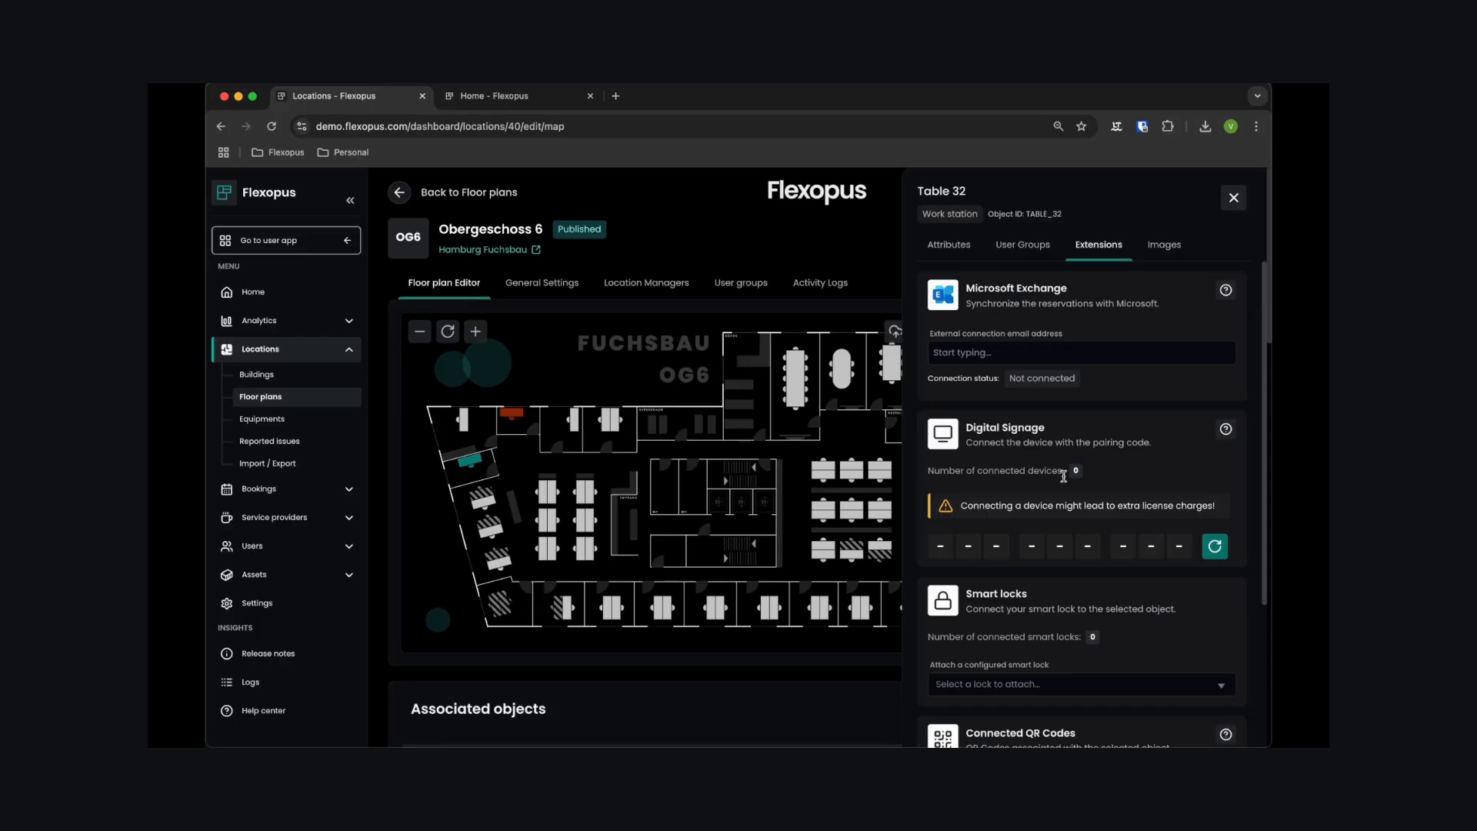
pyautogui.scroll(-3, 1063, 476)
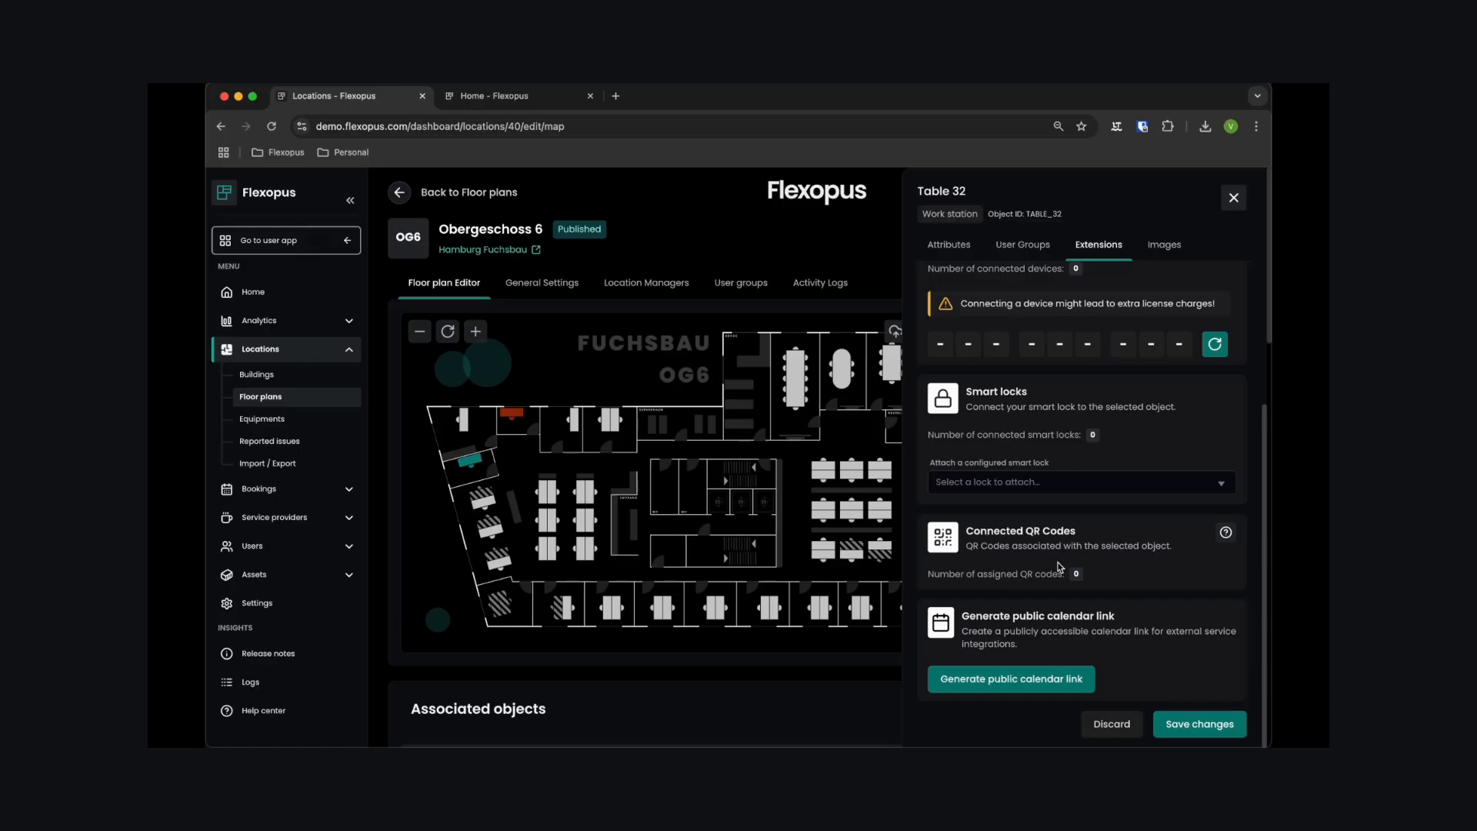
pyautogui.click(1165, 248)
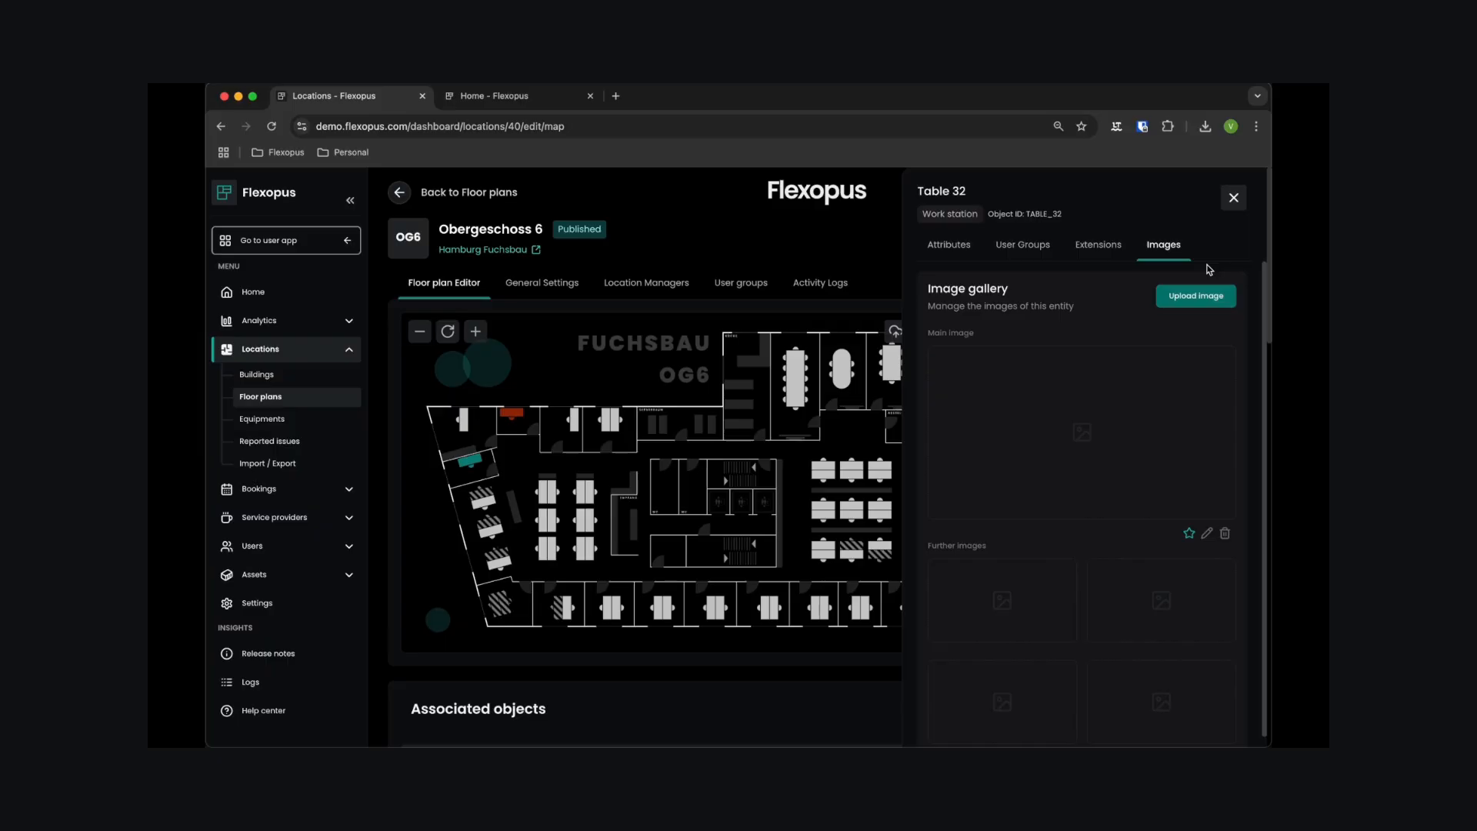
# - Check the "Enable object images" option under Object features in the booking settings, leaving it enabled
pyautogui.click(524, 104)
pyautogui.click(270, 492)
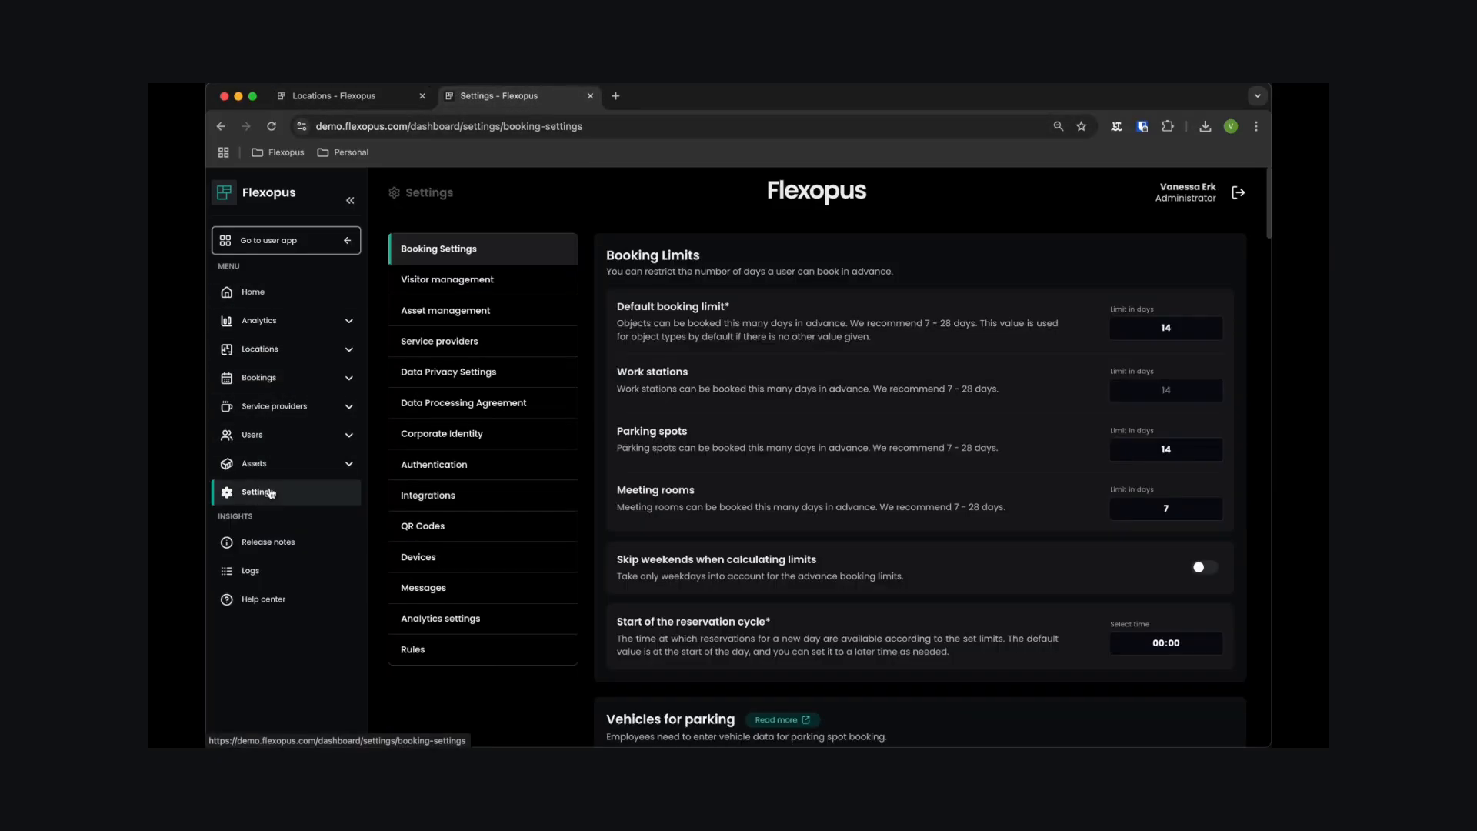
pyautogui.scroll(-5, 841, 354)
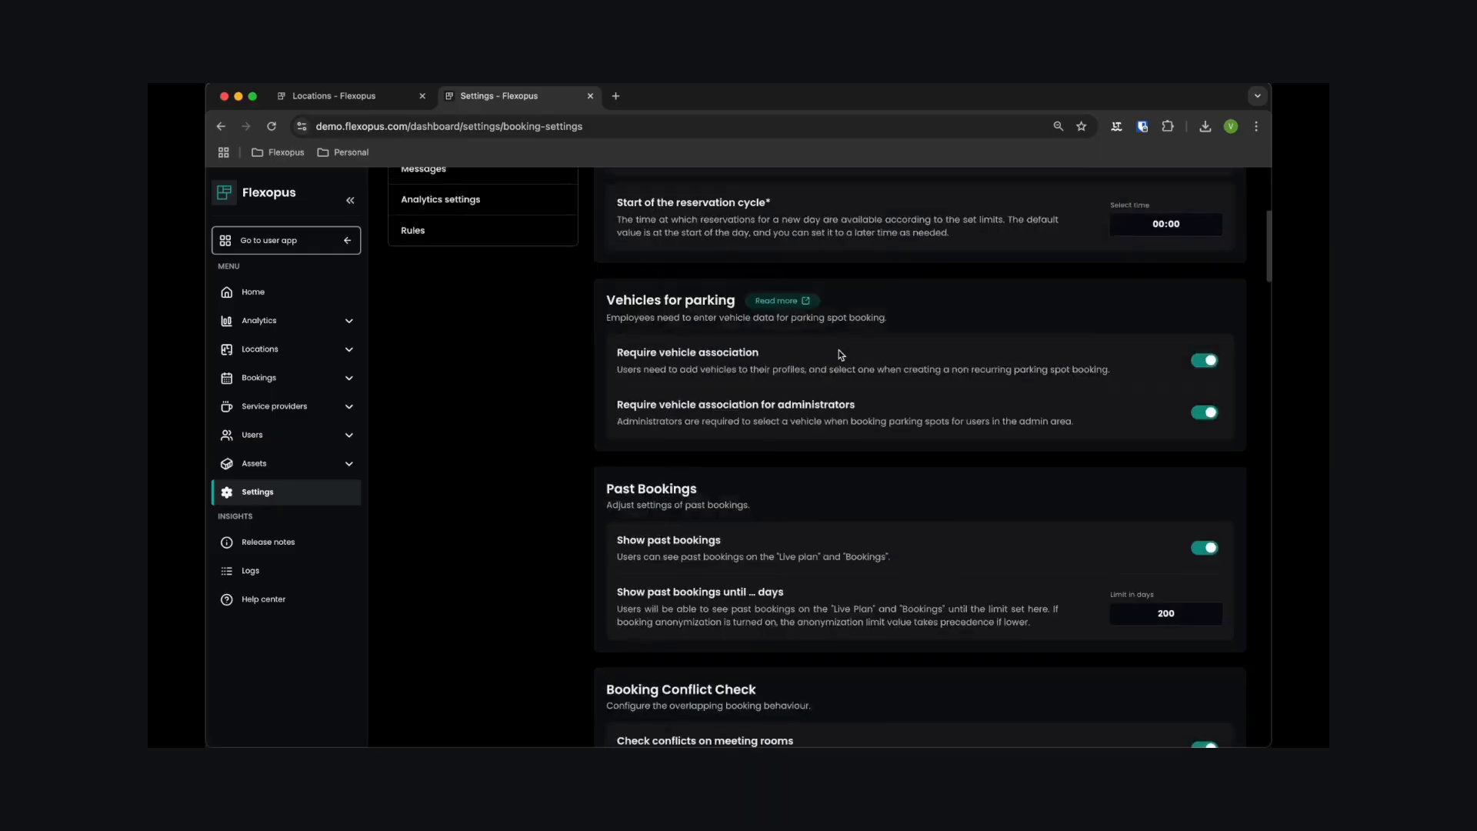
pyautogui.scroll(-15, 841, 355)
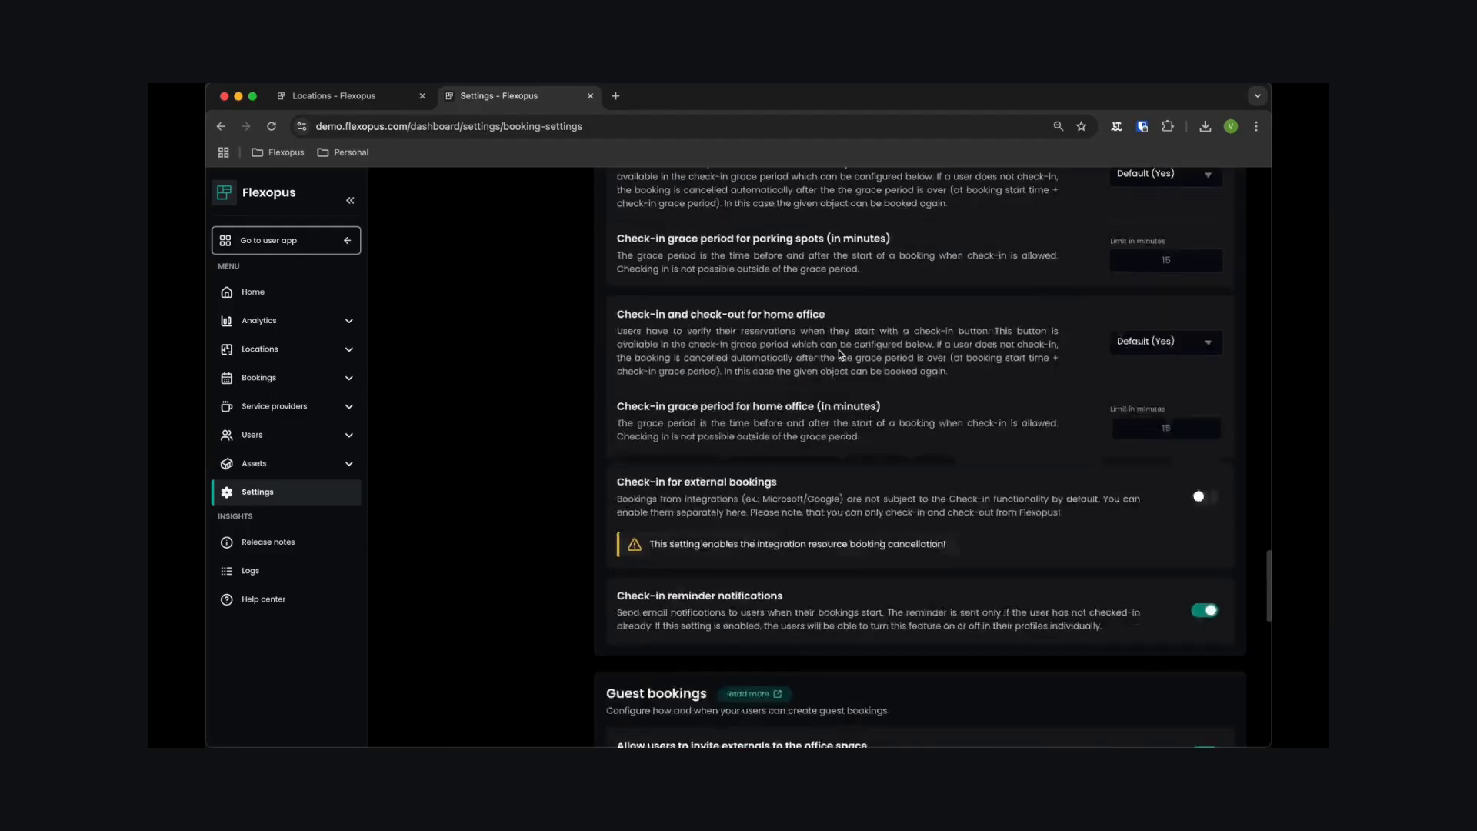
pyautogui.scroll(-15, 841, 355)
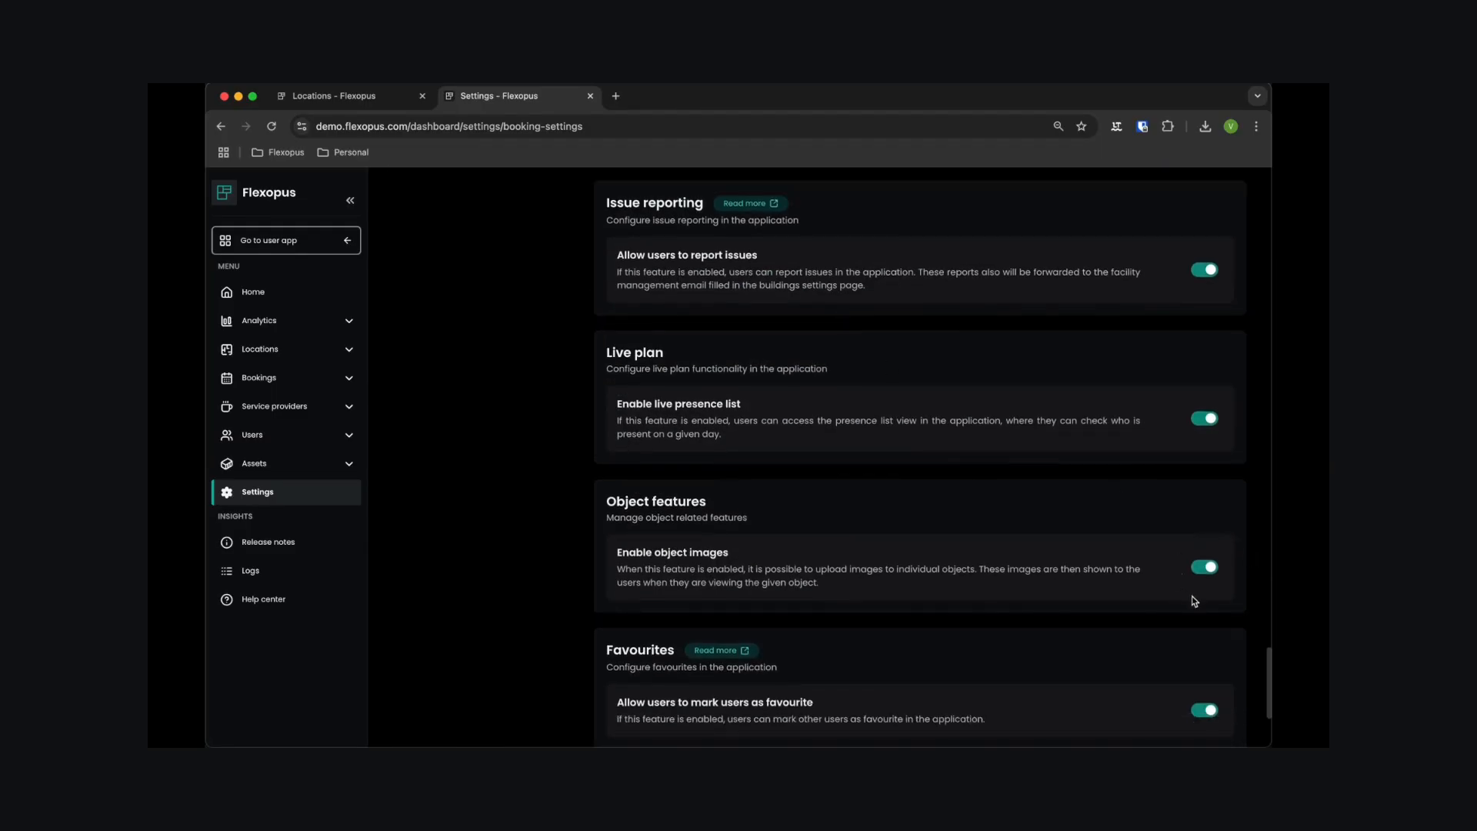
pyautogui.click(1211, 569)
pyautogui.click(1212, 569)
# - Return to the Obergeschoss 6 floor plan and close Table 32, discarding its unsaved changes
pyautogui.click(375, 99)
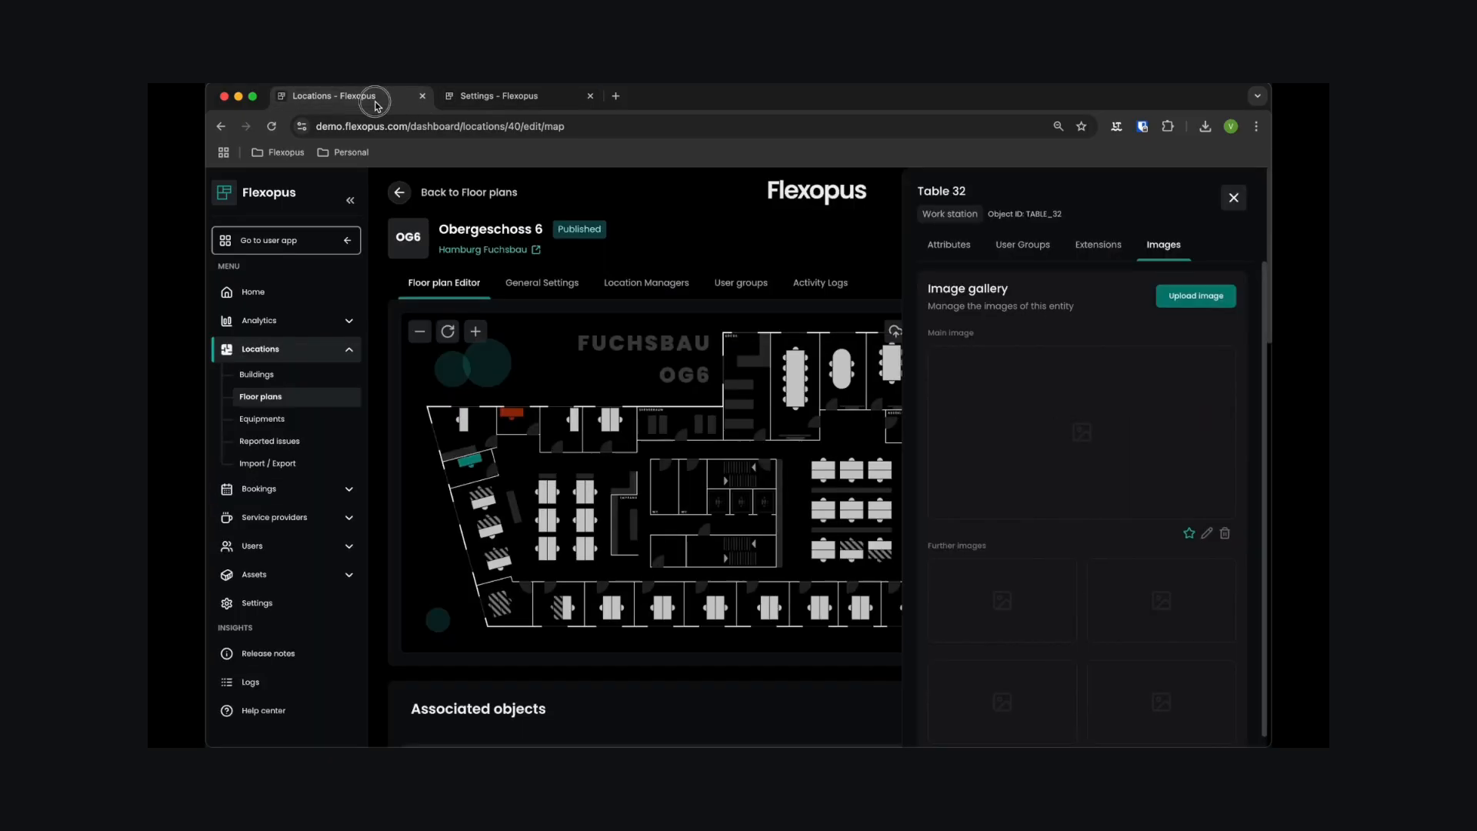
pyautogui.click(1233, 198)
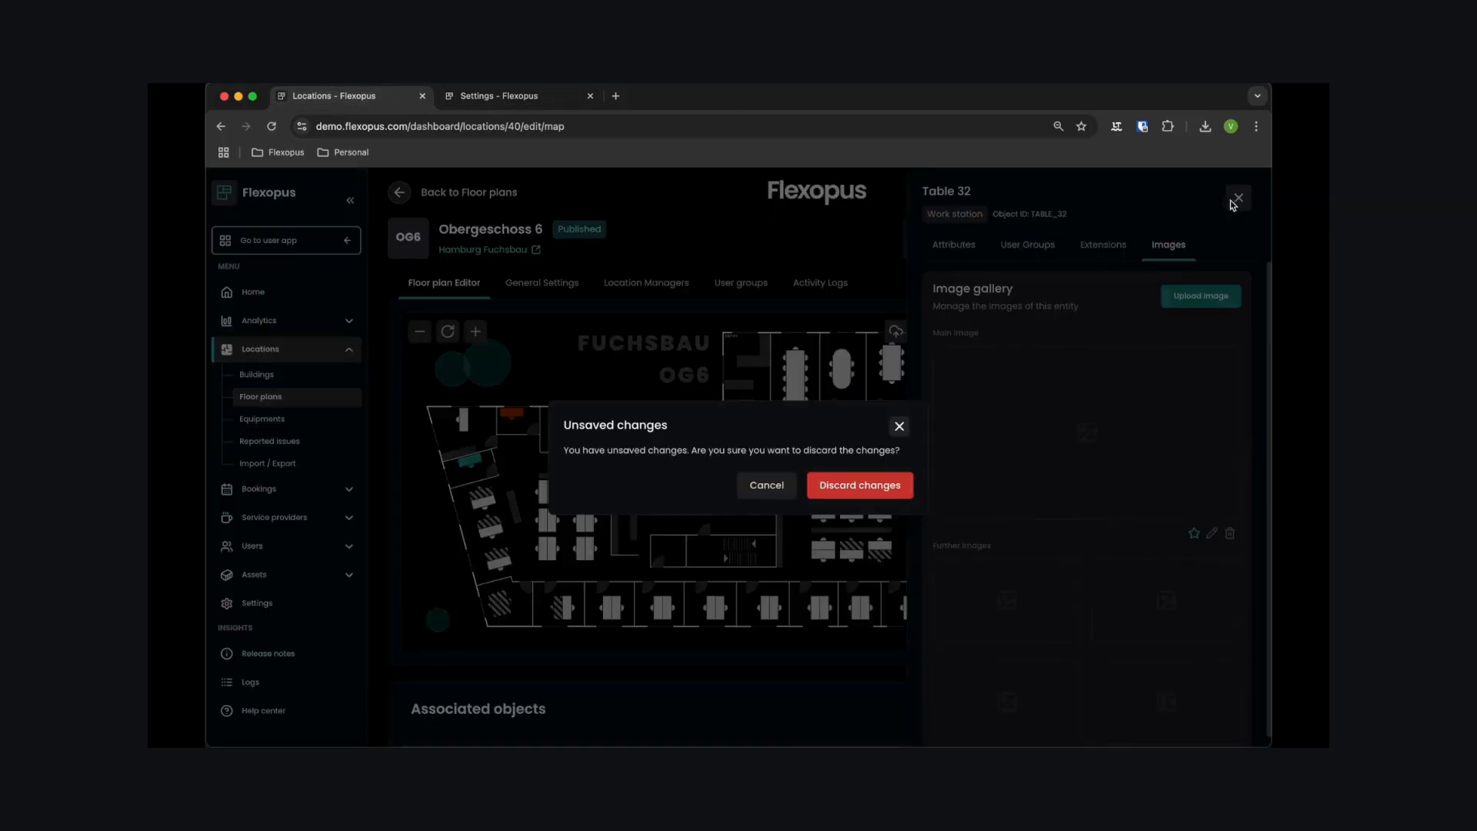
pyautogui.click(877, 485)
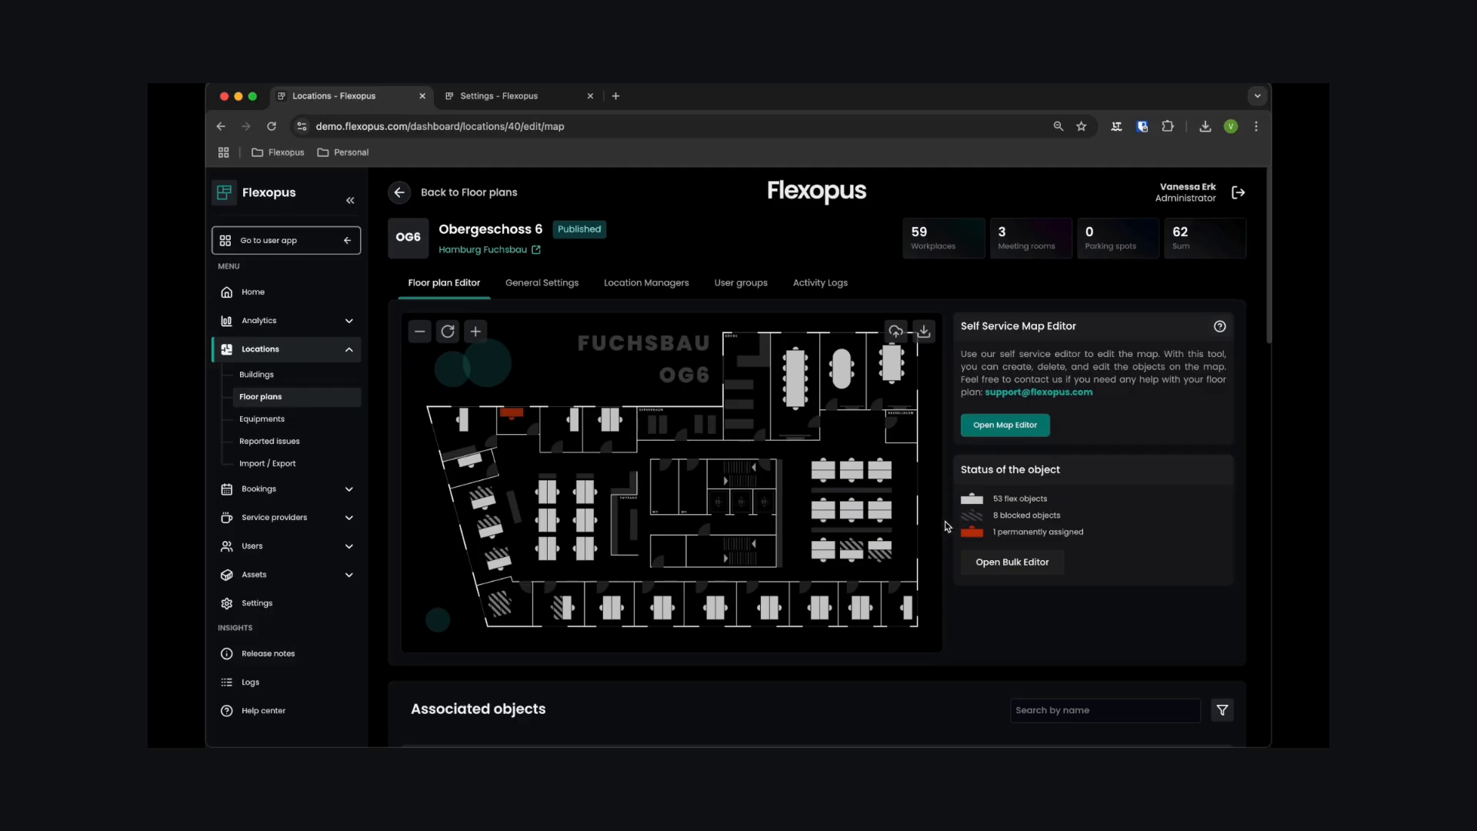
# - Open the Bulk Editor, review its options, and select all twelve desks in the two adjacent desk blocks on the western side of the plan
pyautogui.click(996, 574)
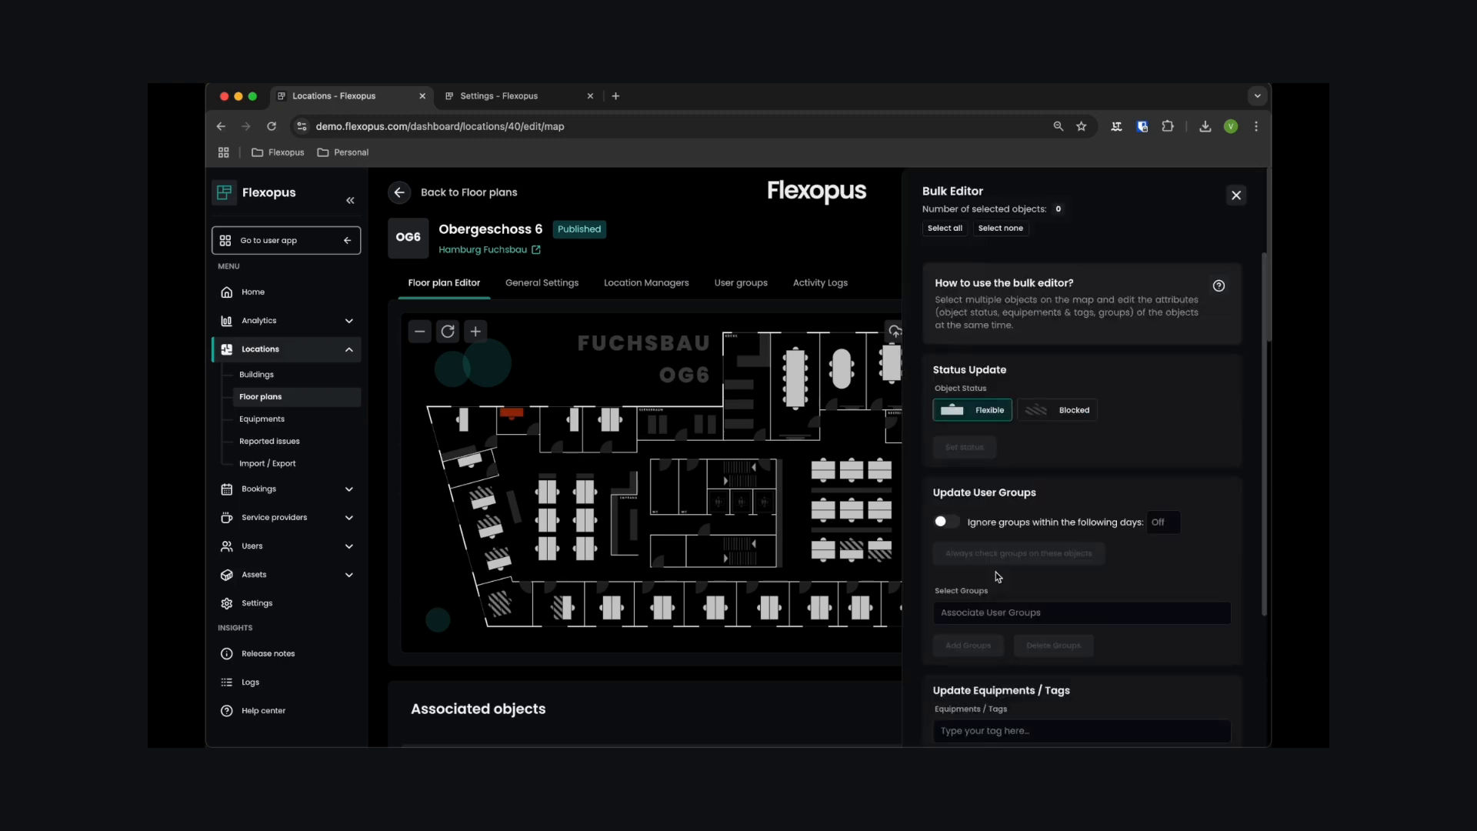
pyautogui.click(551, 492)
pyautogui.click(551, 493)
pyautogui.click(546, 522)
pyautogui.click(553, 522)
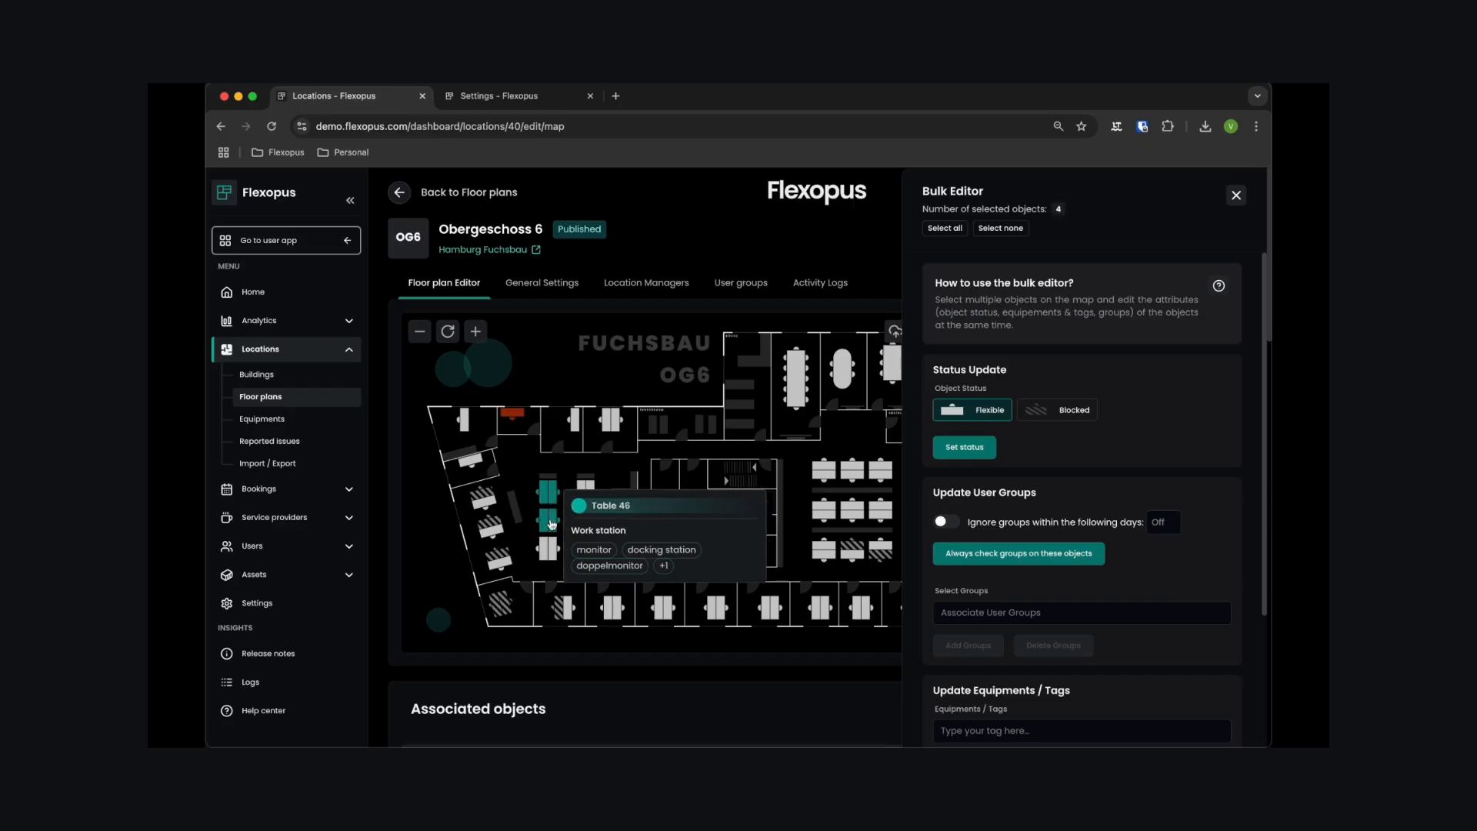
pyautogui.click(545, 549)
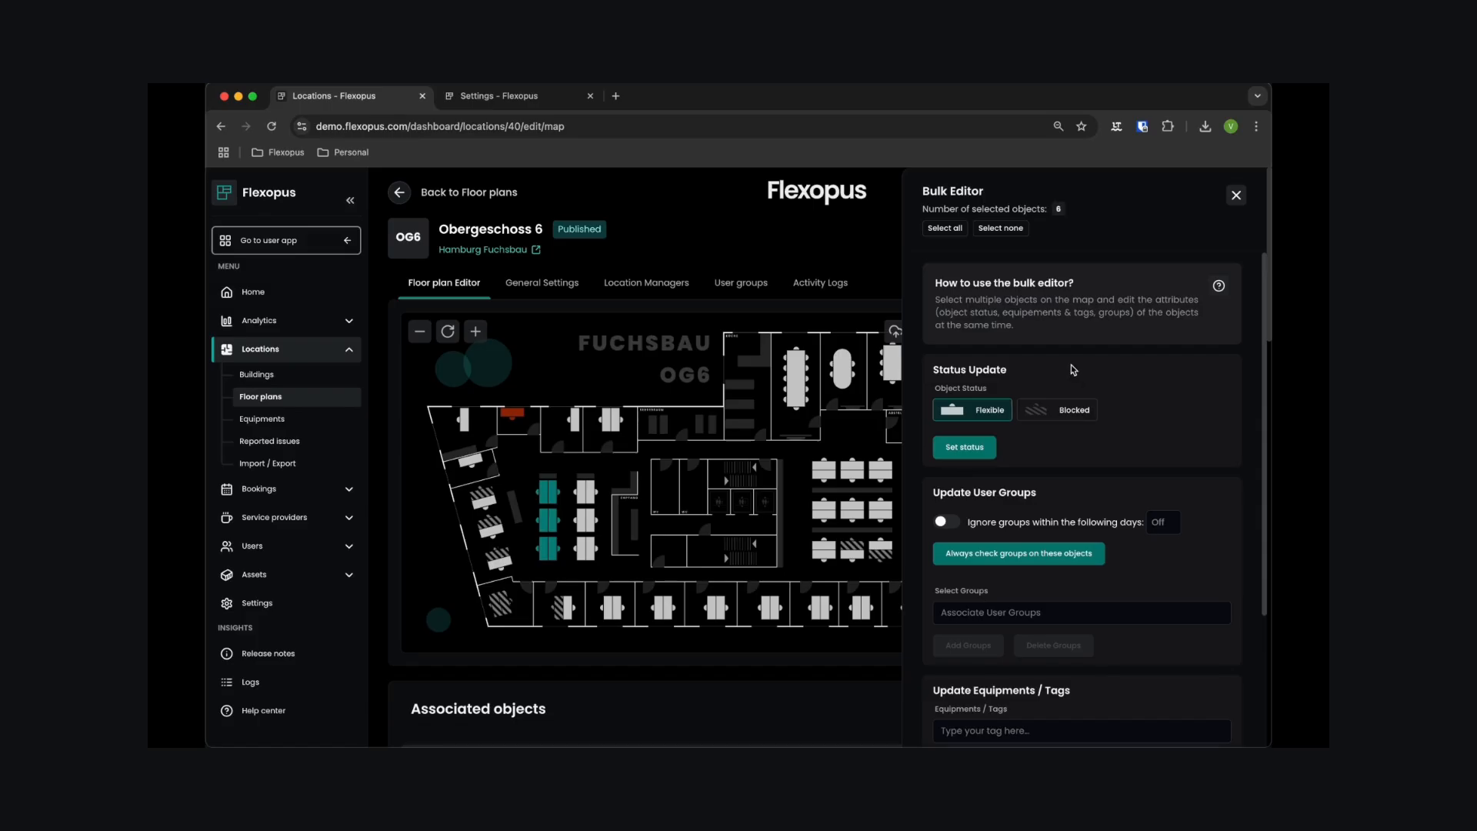
pyautogui.scroll(-3, 1074, 370)
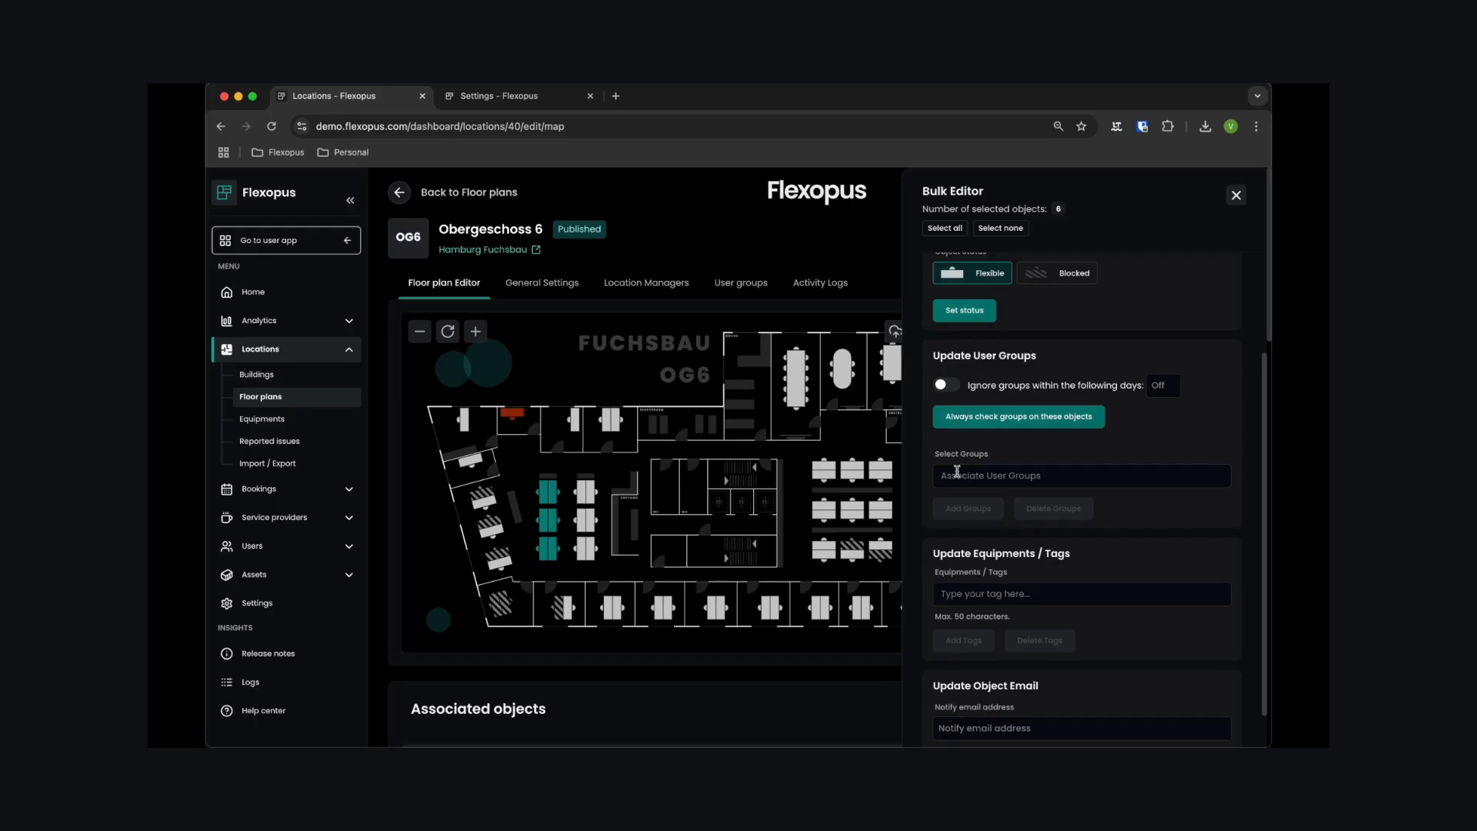
pyautogui.scroll(-1, 1083, 491)
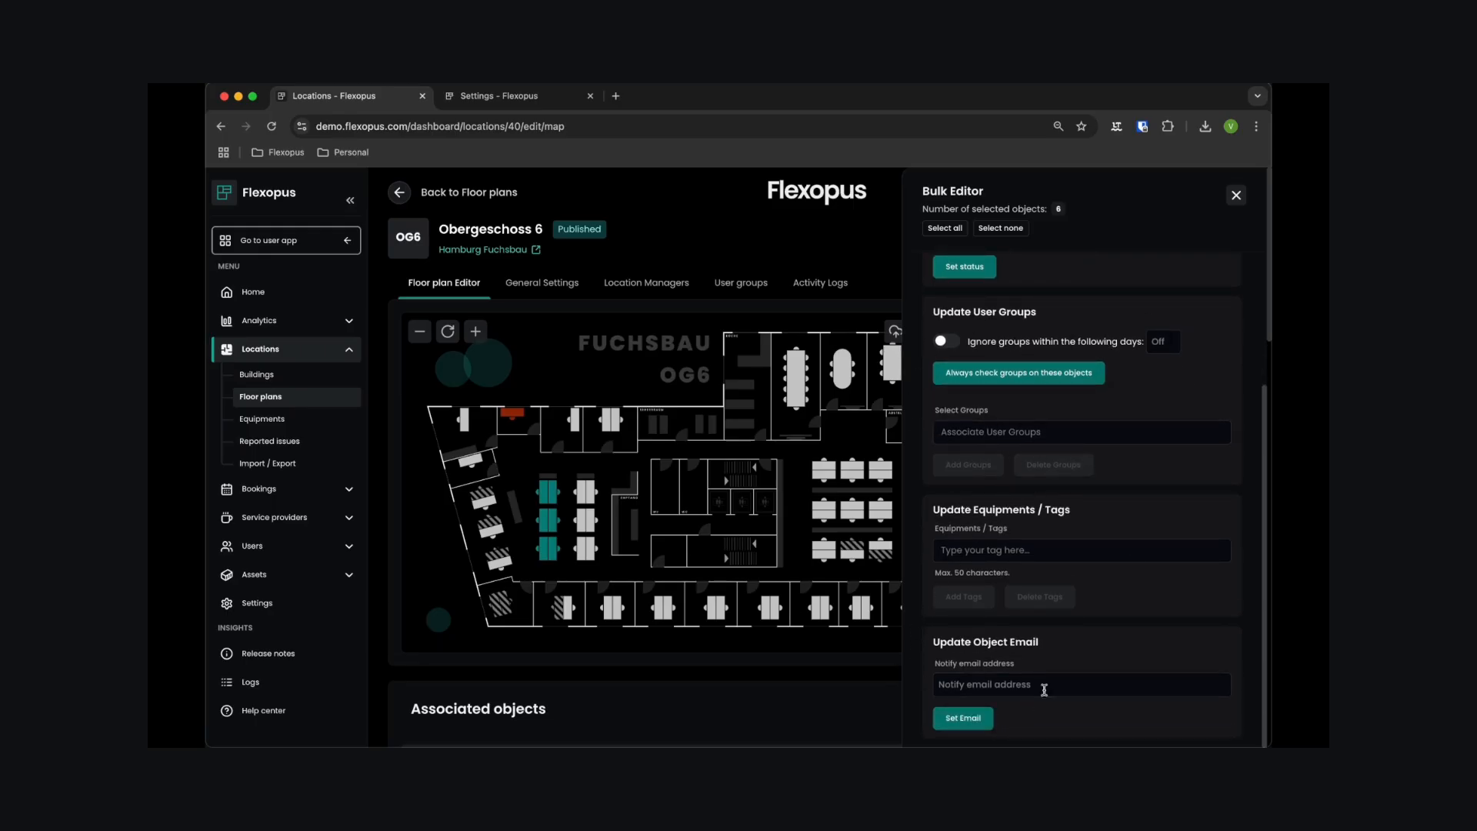
pyautogui.scroll(4, 1055, 634)
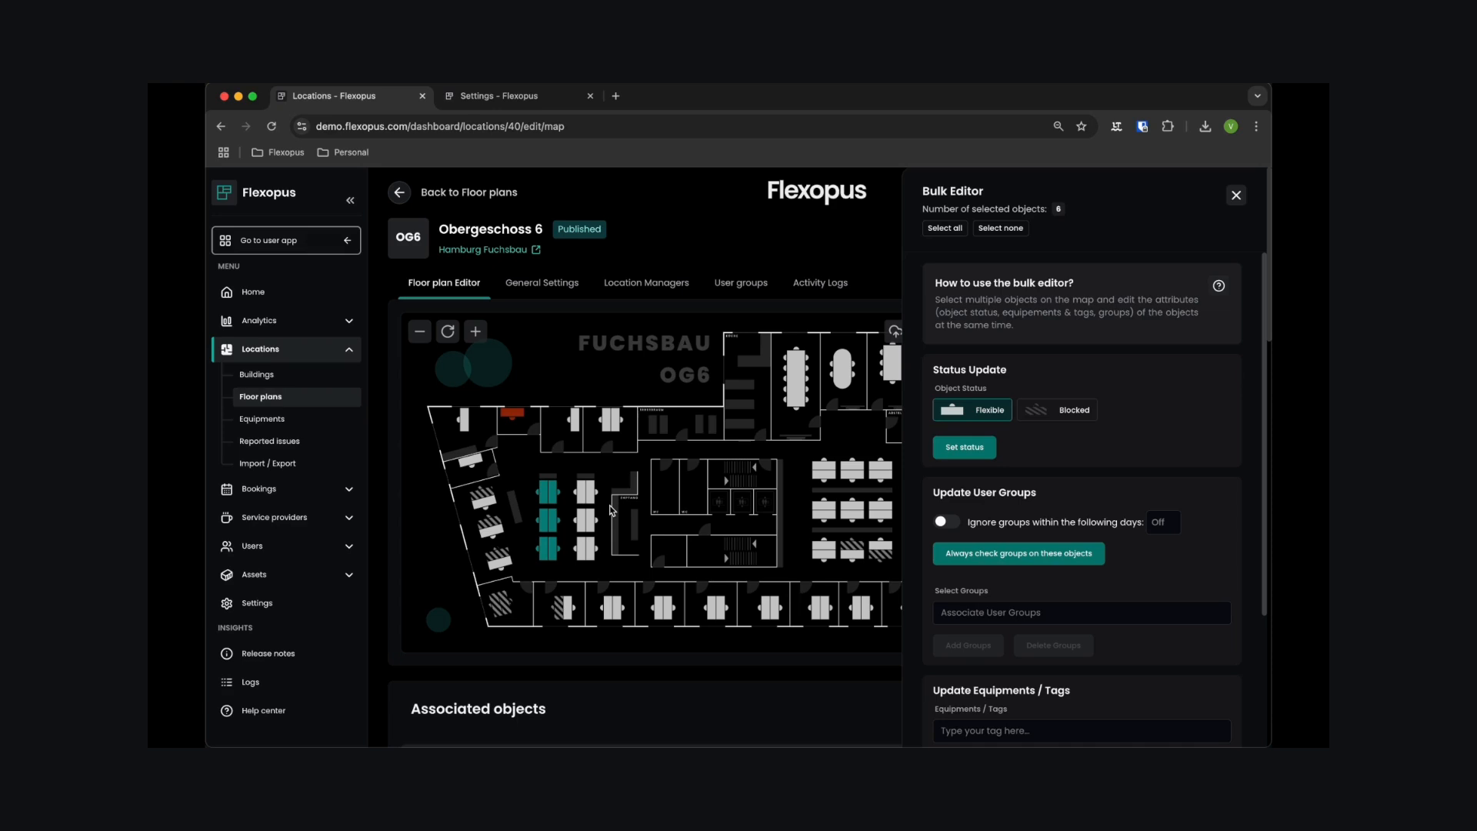
pyautogui.click(586, 490)
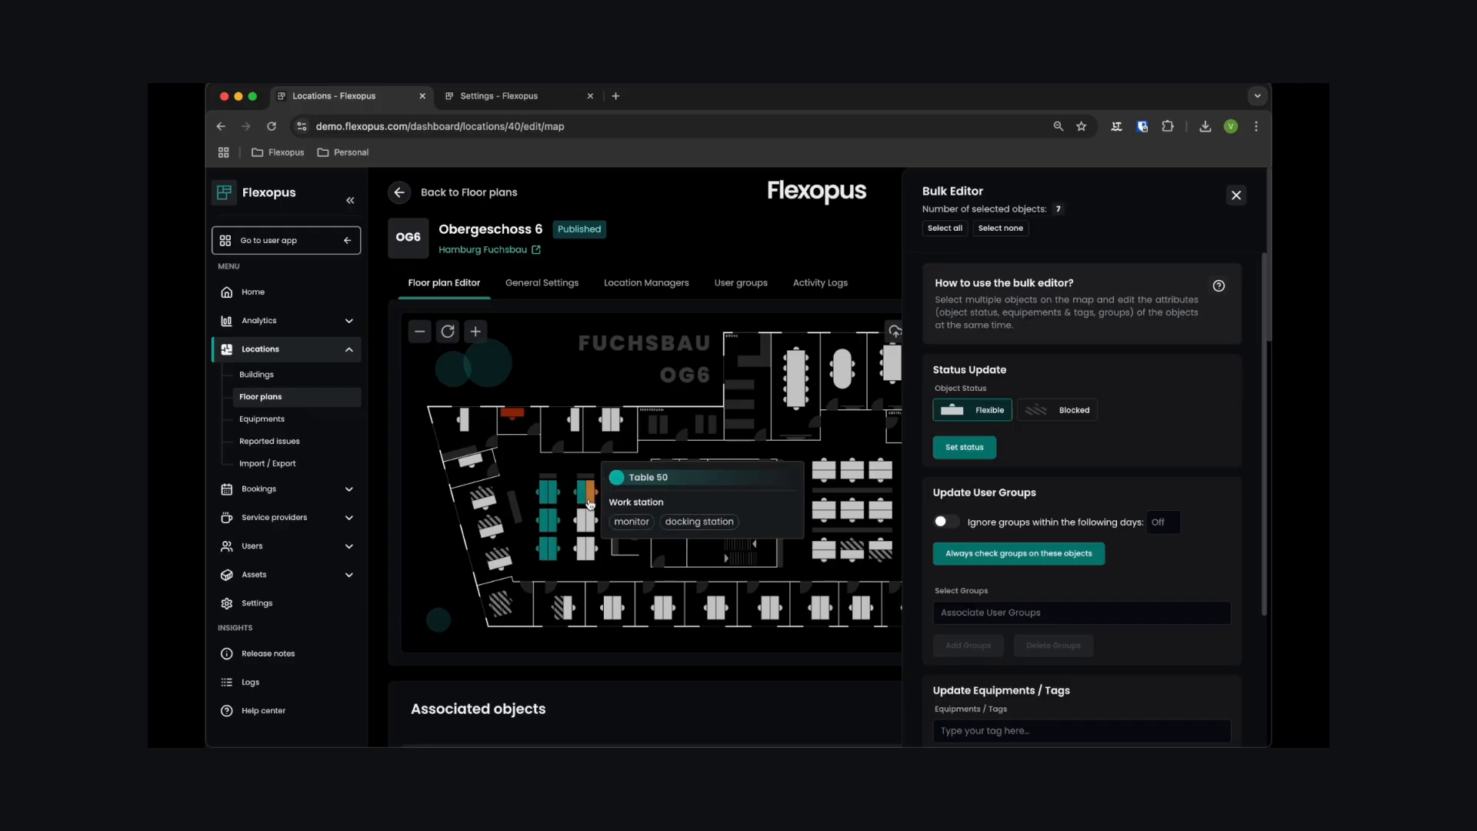
pyautogui.click(585, 519)
pyautogui.click(593, 549)
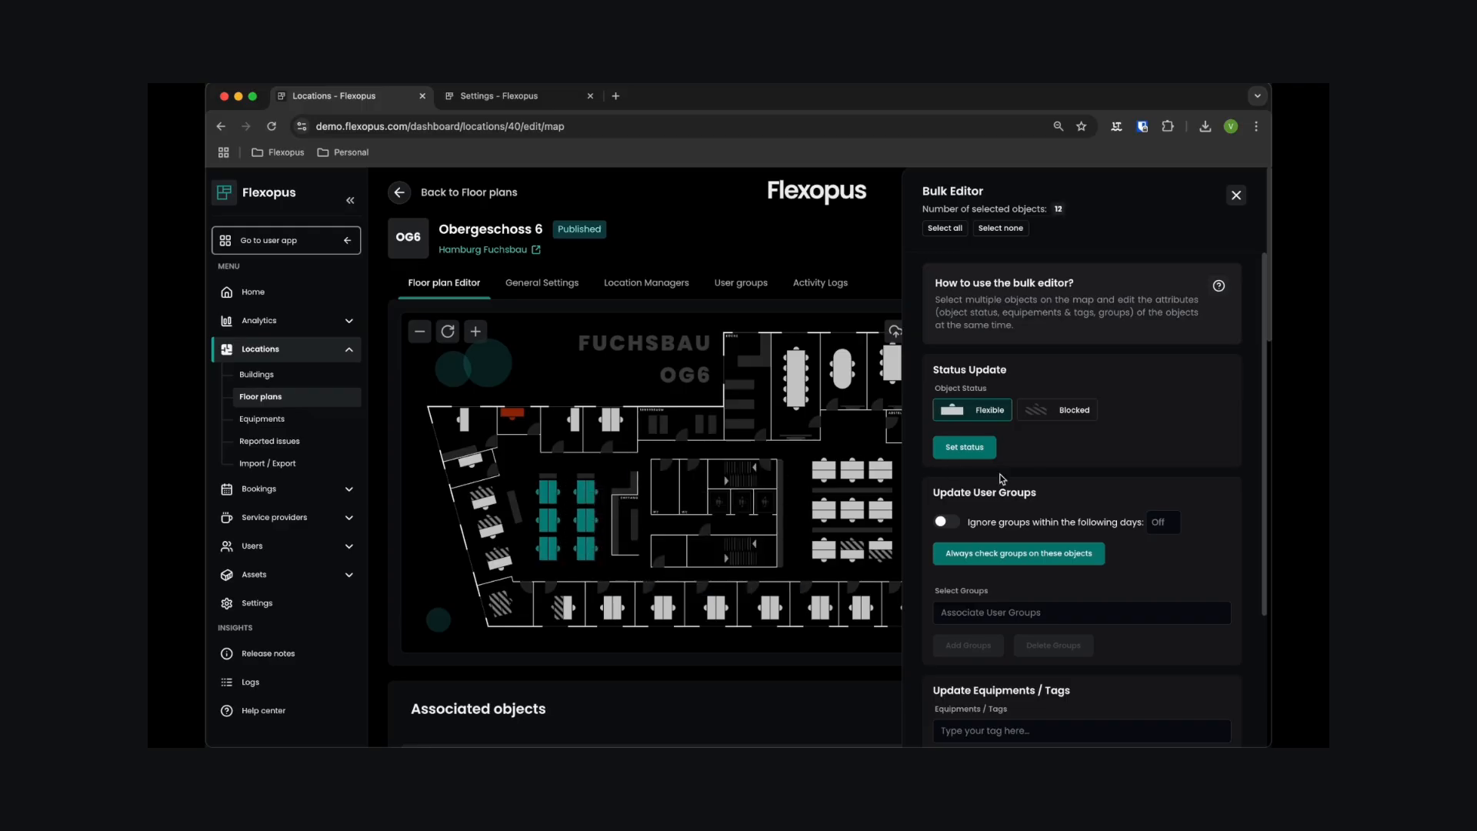
# - Add the IT user group to the twelve selected desks
pyautogui.scroll(-2, 1002, 478)
pyautogui.click(987, 539)
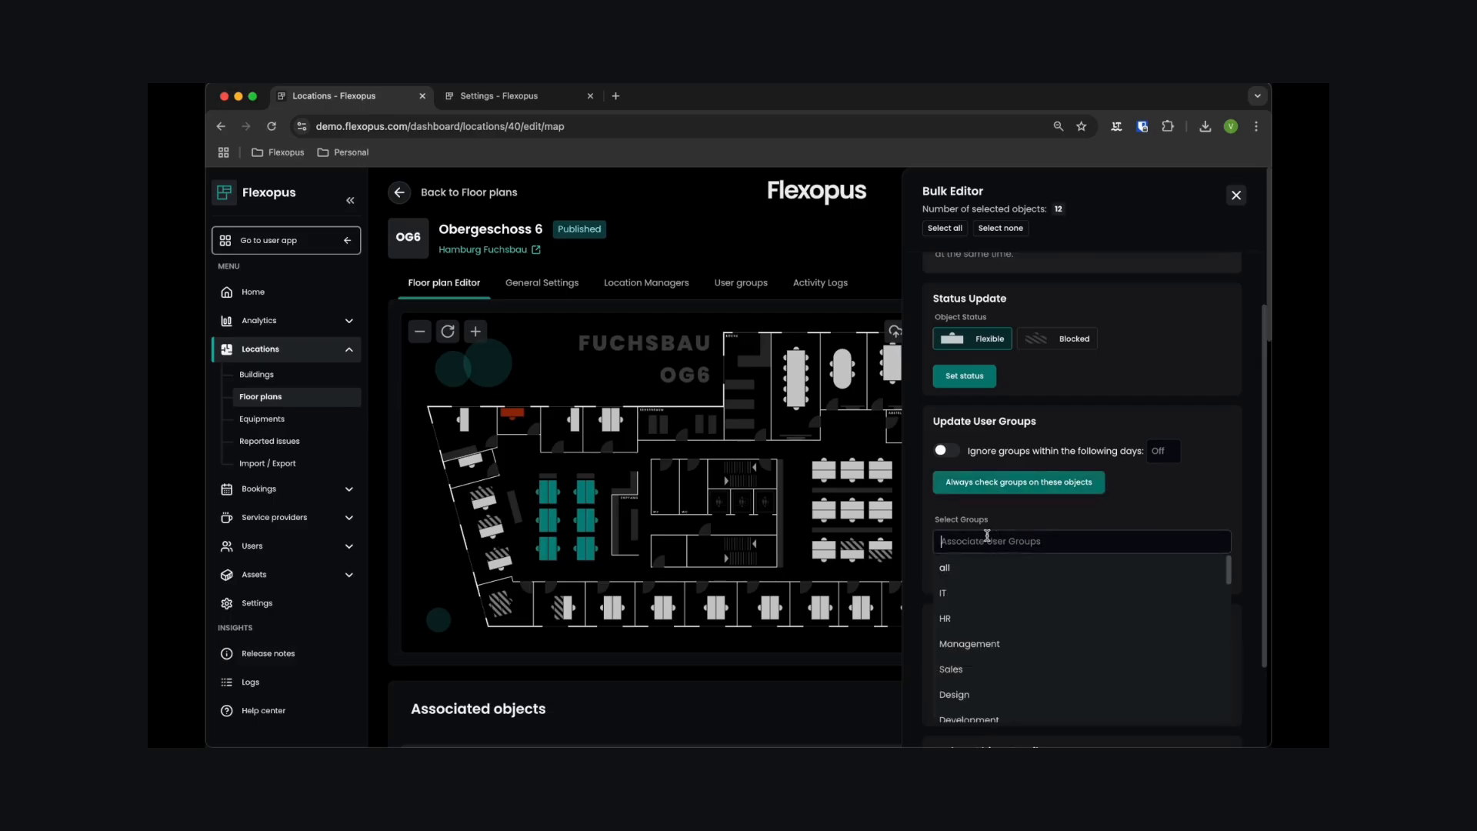
pyautogui.click(946, 593)
pyautogui.click(985, 566)
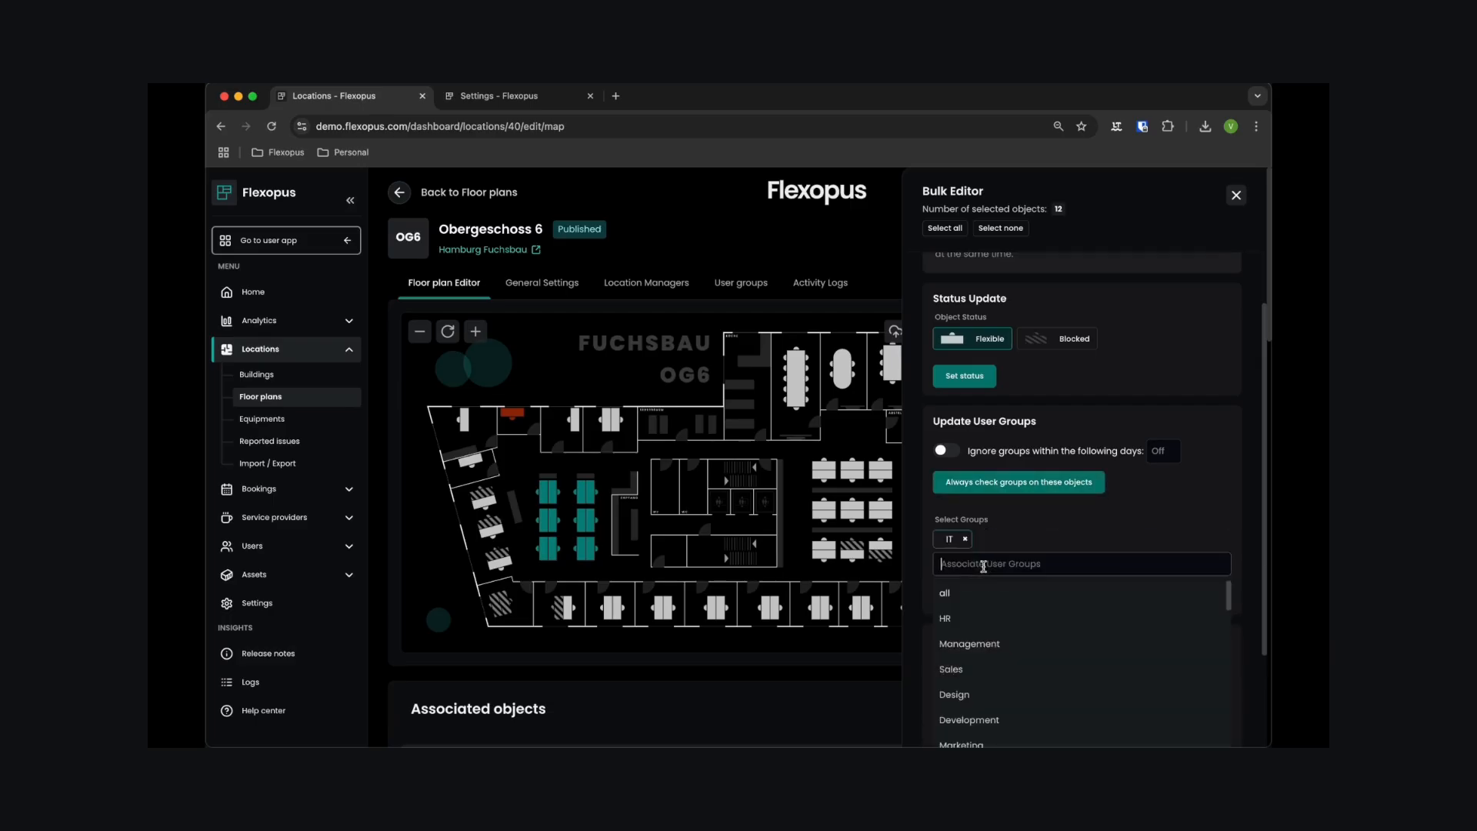
pyautogui.click(962, 594)
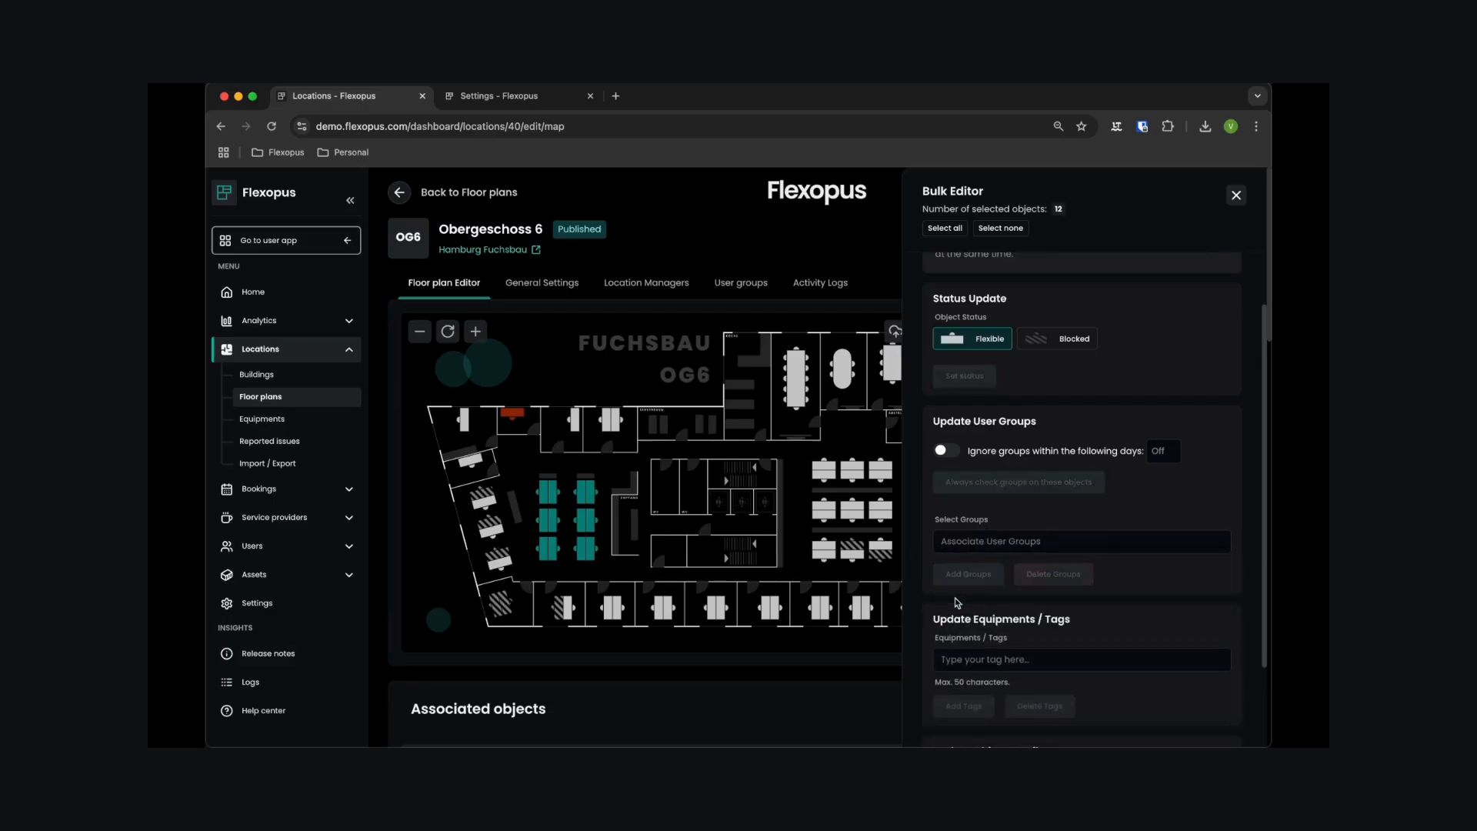
# - Apply ignoring the group restrictions within the following 2 days to the selected desks
pyautogui.click(946, 452)
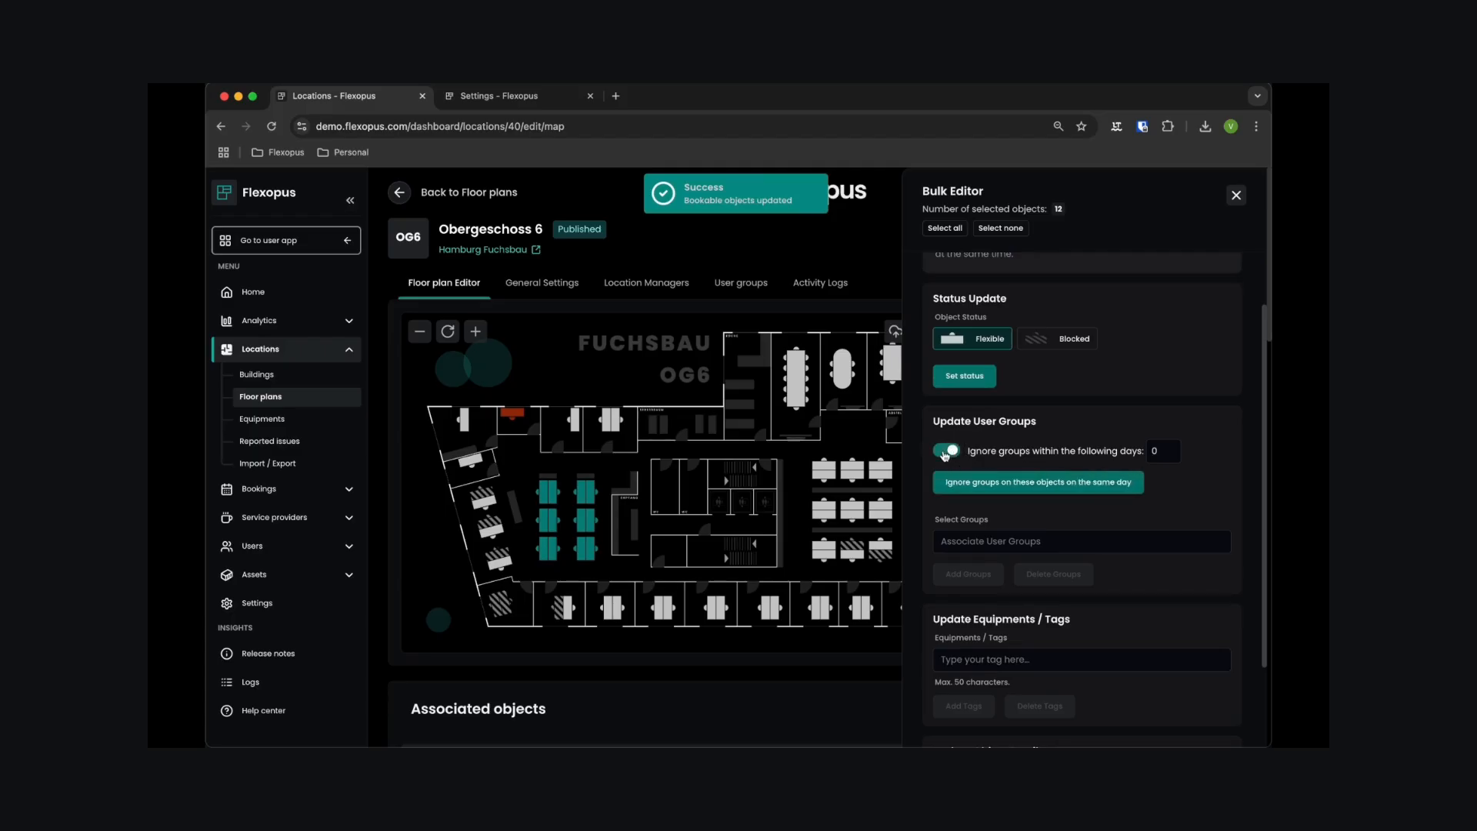
pyautogui.doubleClick(1159, 452)
pyautogui.write('2')
pyautogui.click(1094, 483)
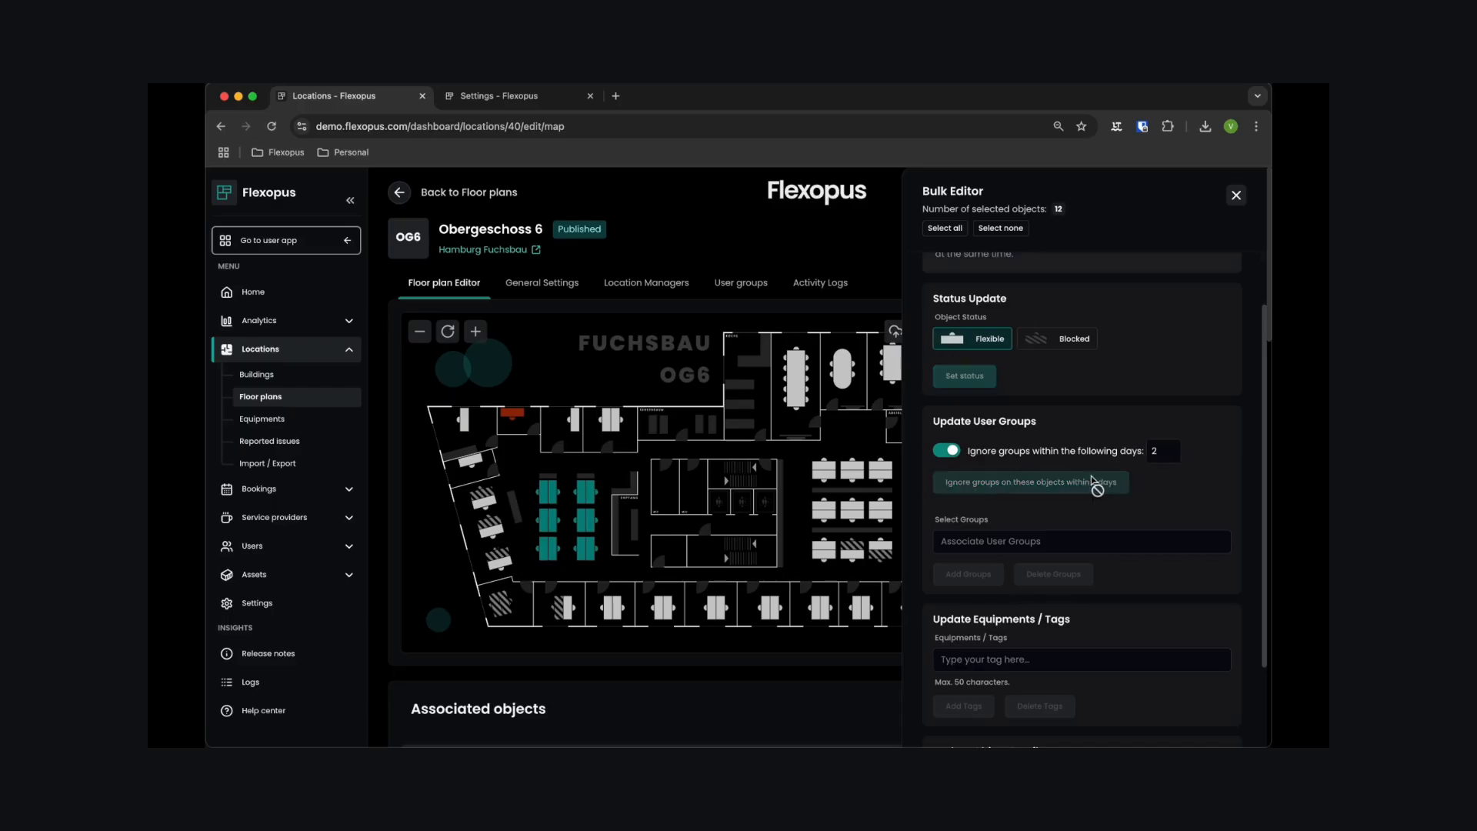
# - Clear the selection, set the three flexible desks beside the slanted outer wall to Blocked, and close the Bulk Editor
pyautogui.click(998, 230)
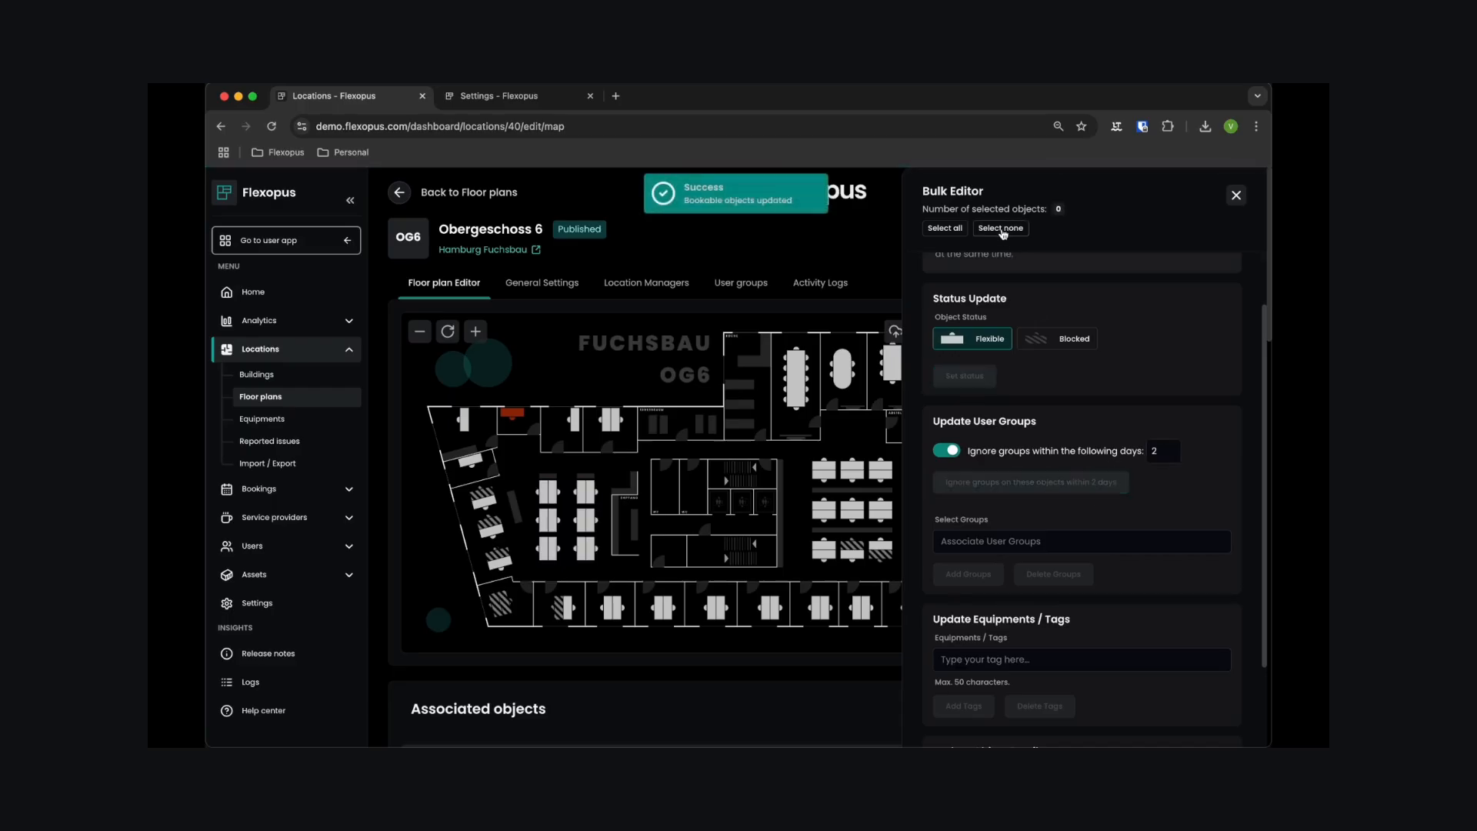
pyautogui.click(484, 500)
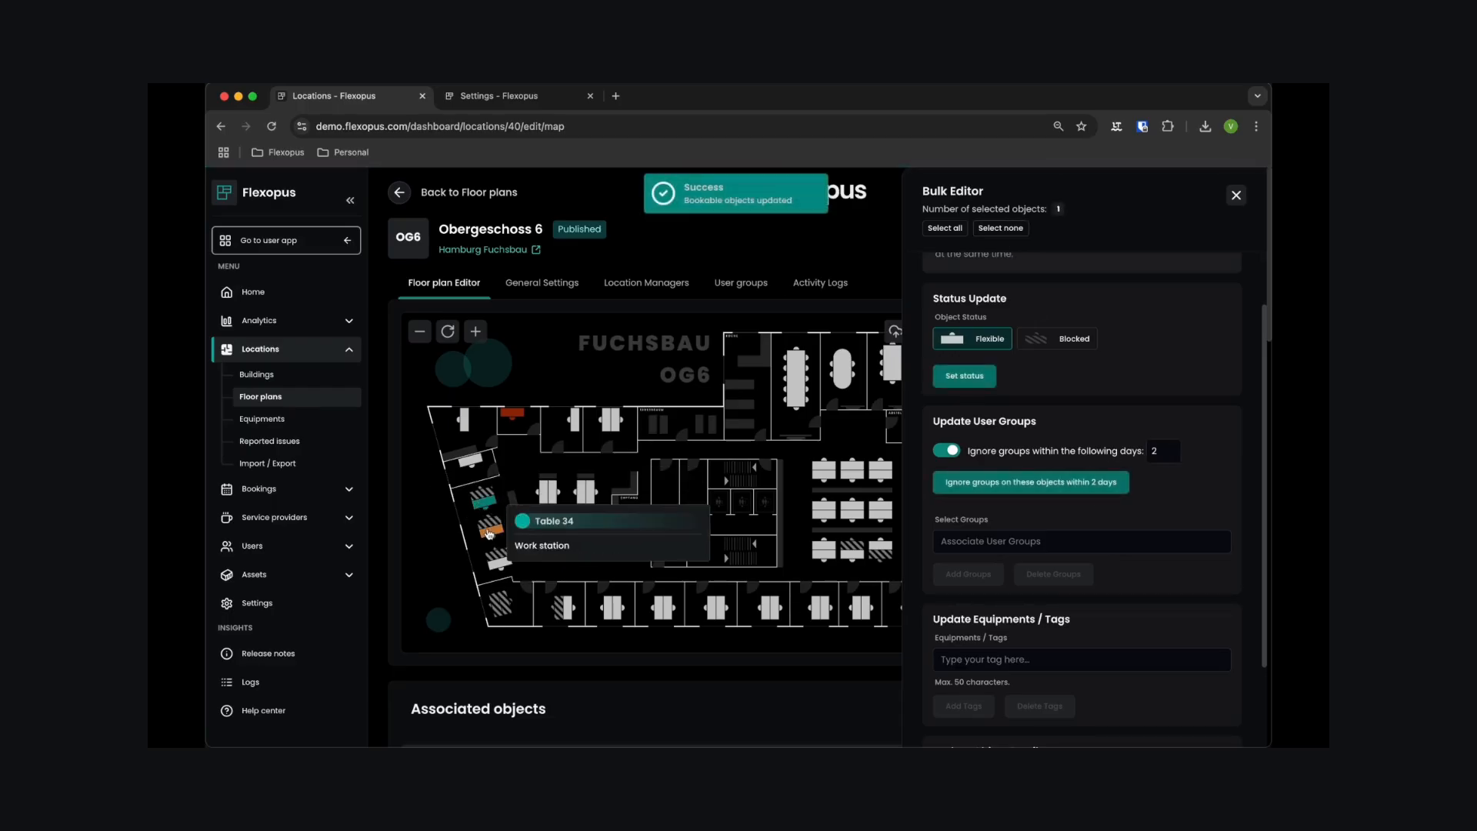
pyautogui.click(490, 530)
pyautogui.click(498, 559)
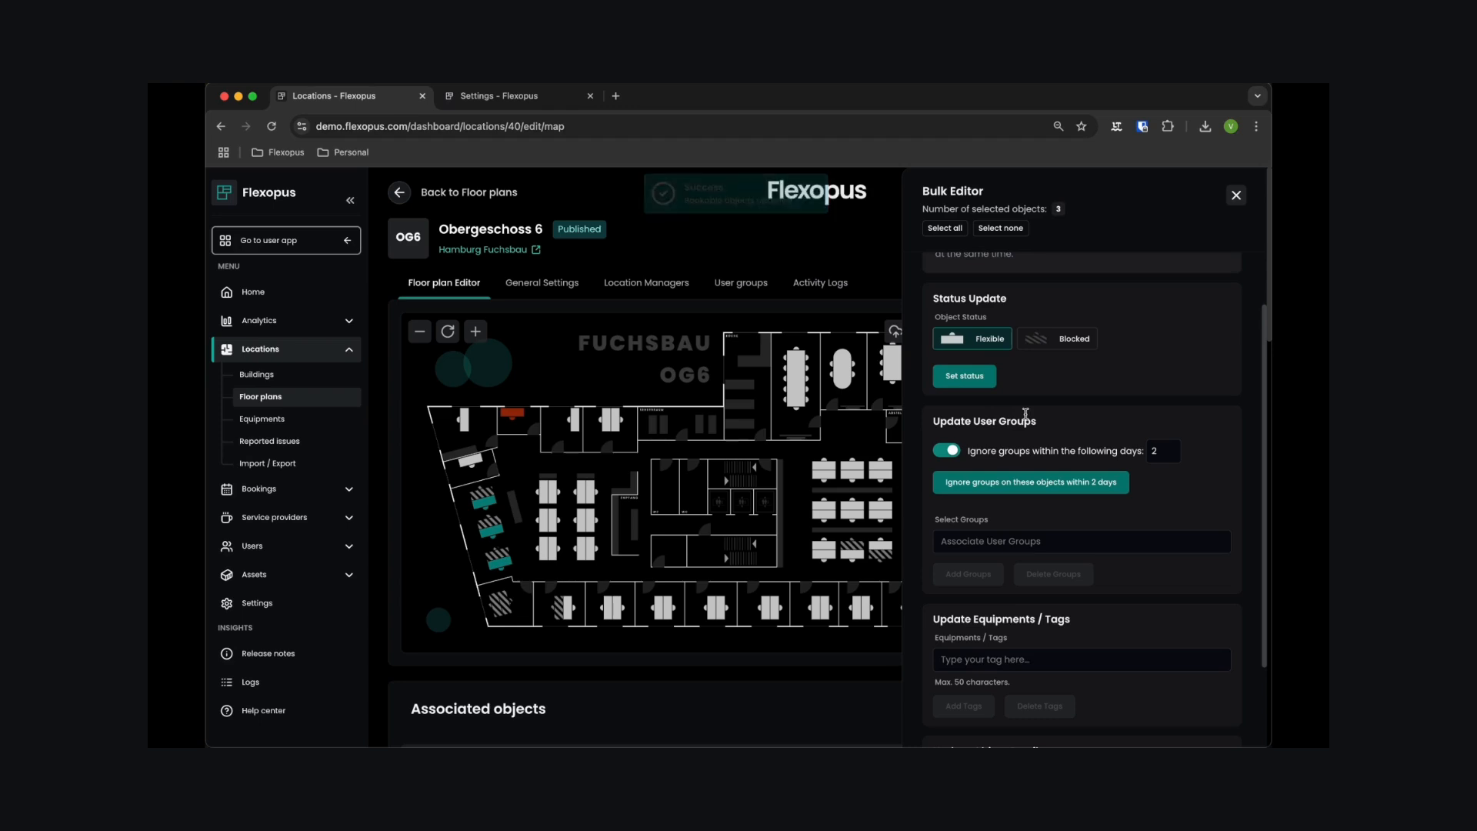
pyautogui.click(1073, 340)
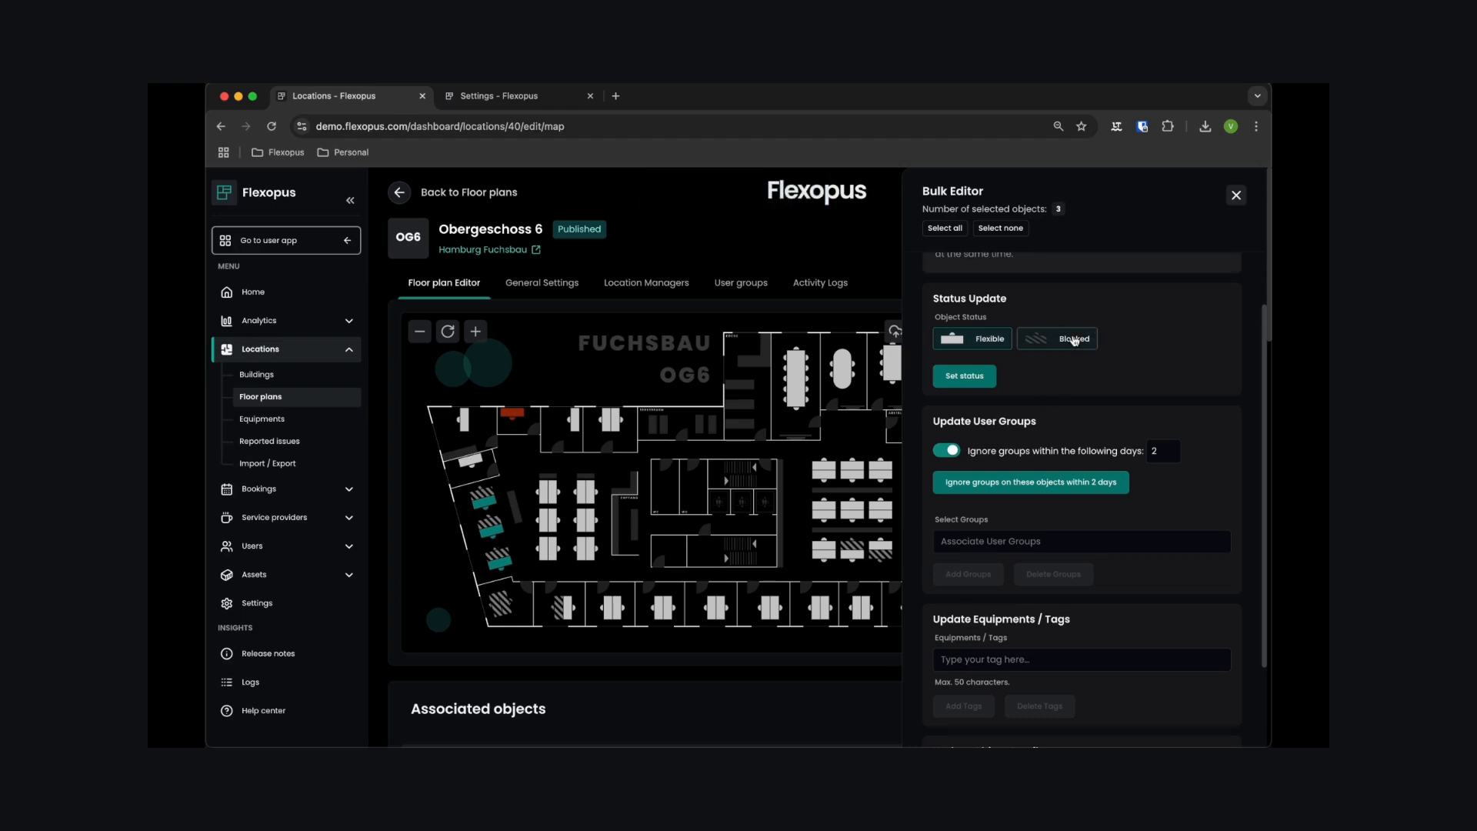
pyautogui.click(965, 377)
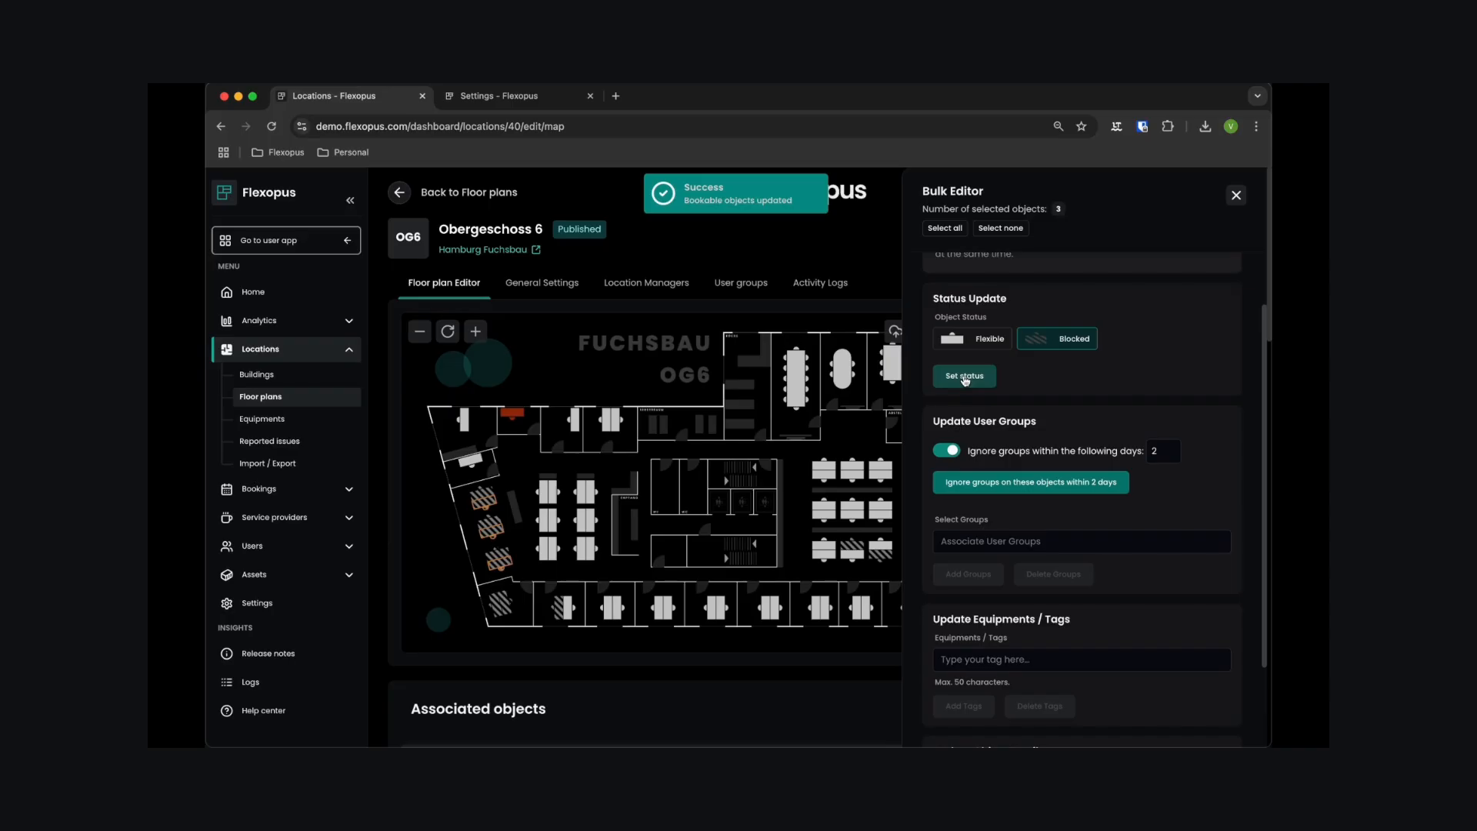
pyautogui.click(1237, 196)
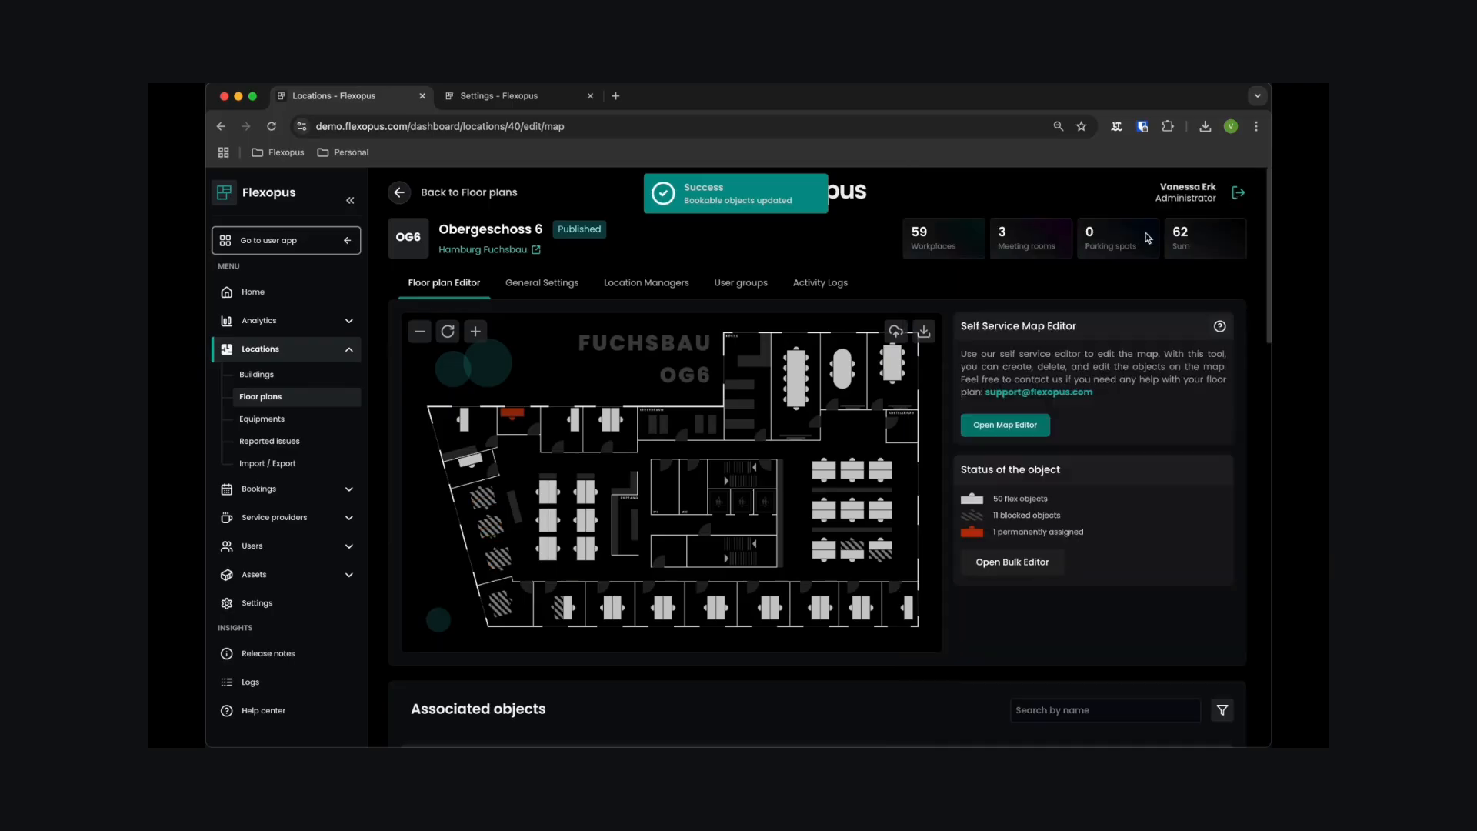
# - Upload meetingroom.jpg to the image gallery of the Meeting 3 room and close the room's details
pyautogui.click(804, 390)
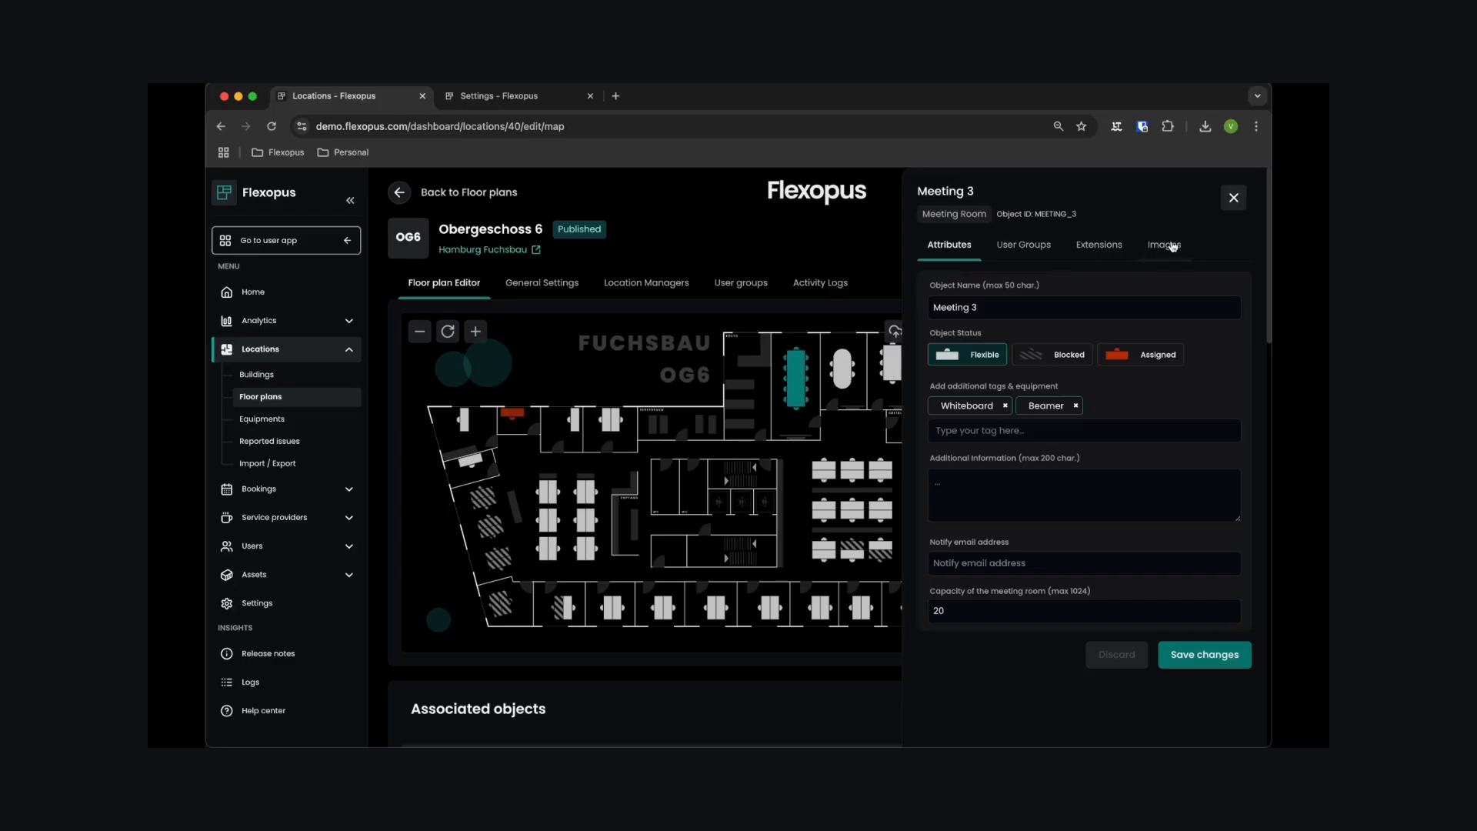
pyautogui.click(1169, 245)
pyautogui.click(1196, 295)
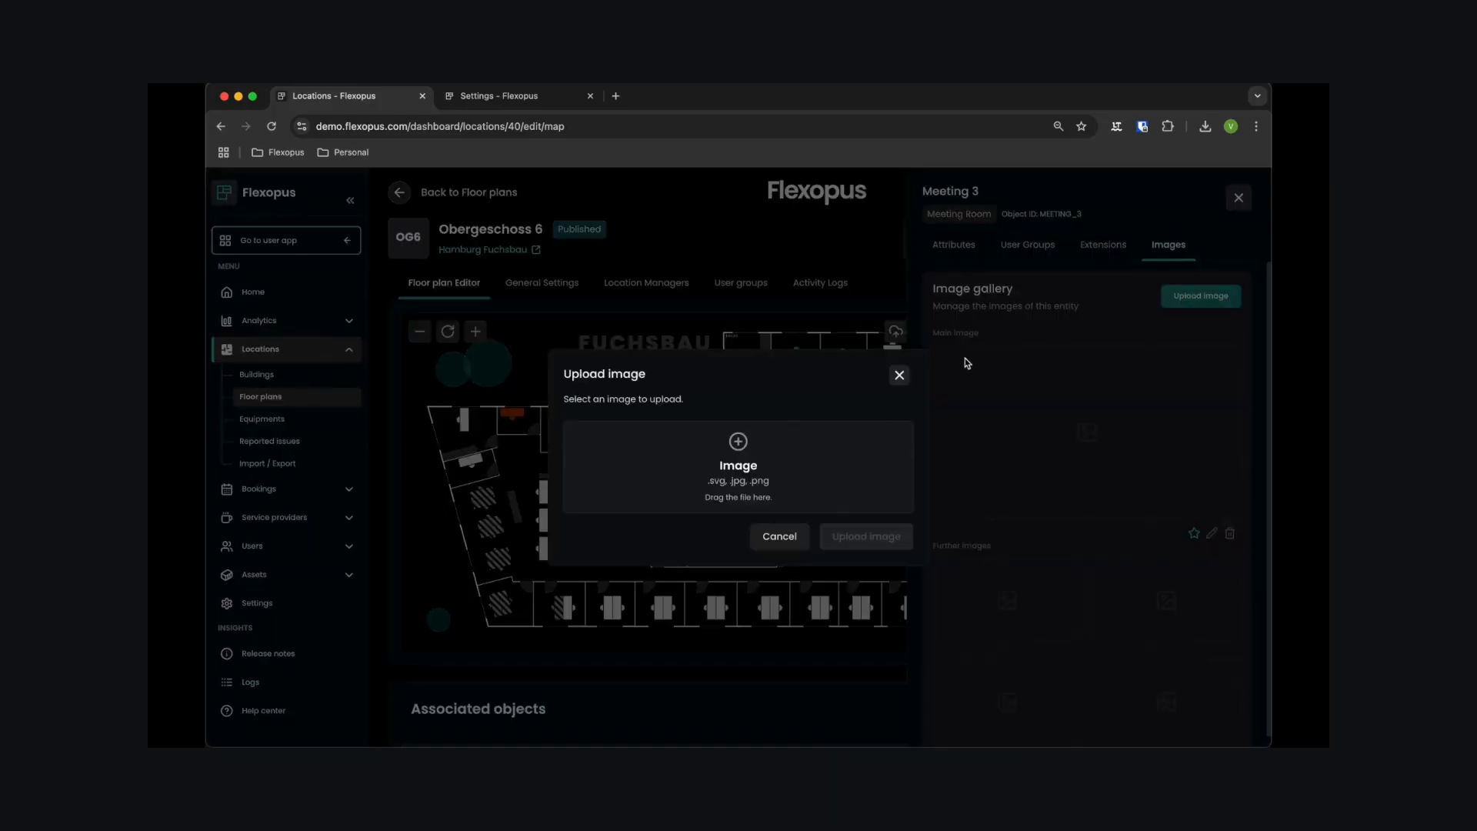
pyautogui.click(800, 496)
pyautogui.click(675, 334)
pyautogui.click(981, 551)
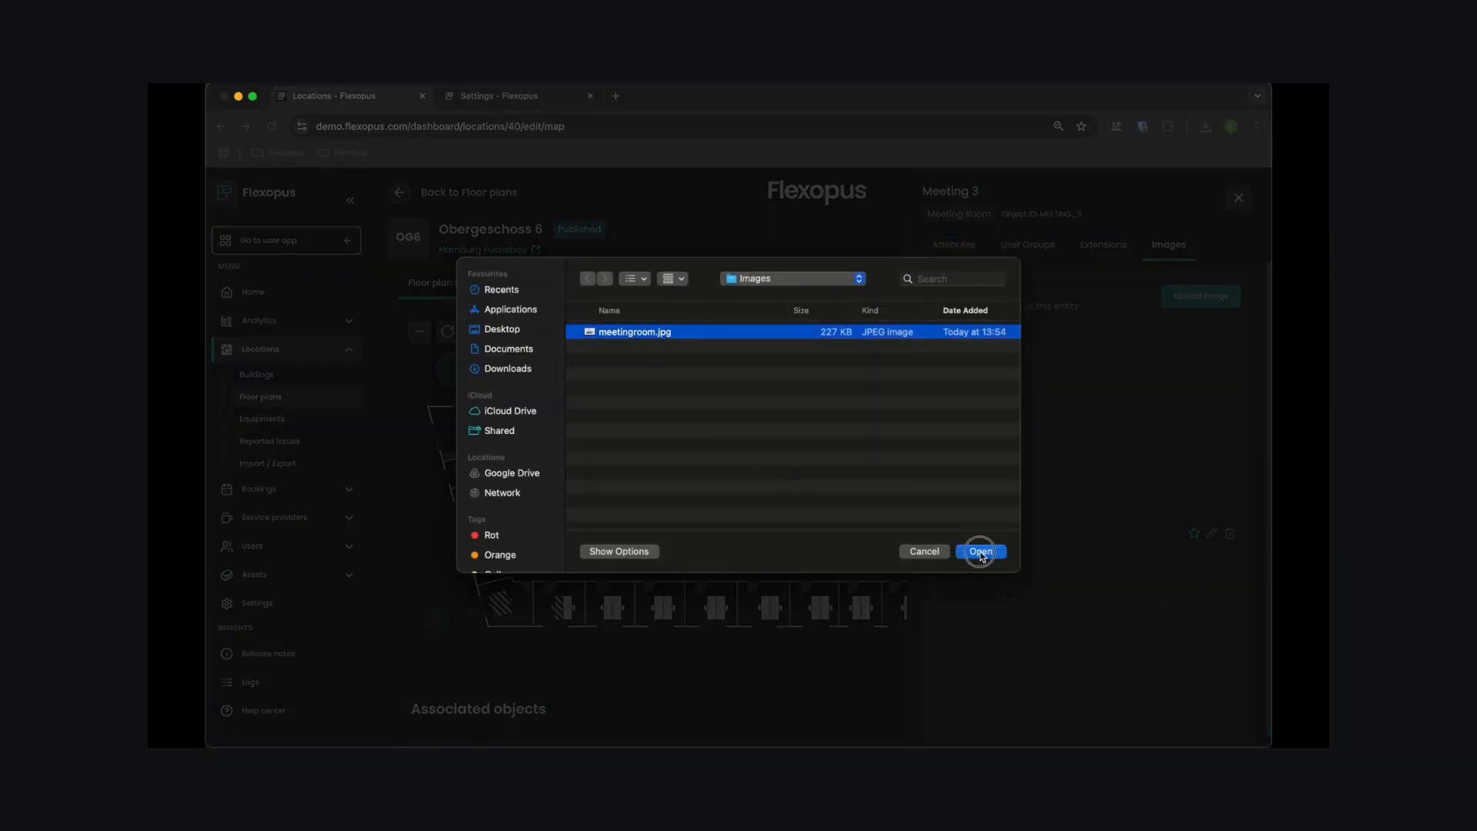
pyautogui.click(883, 605)
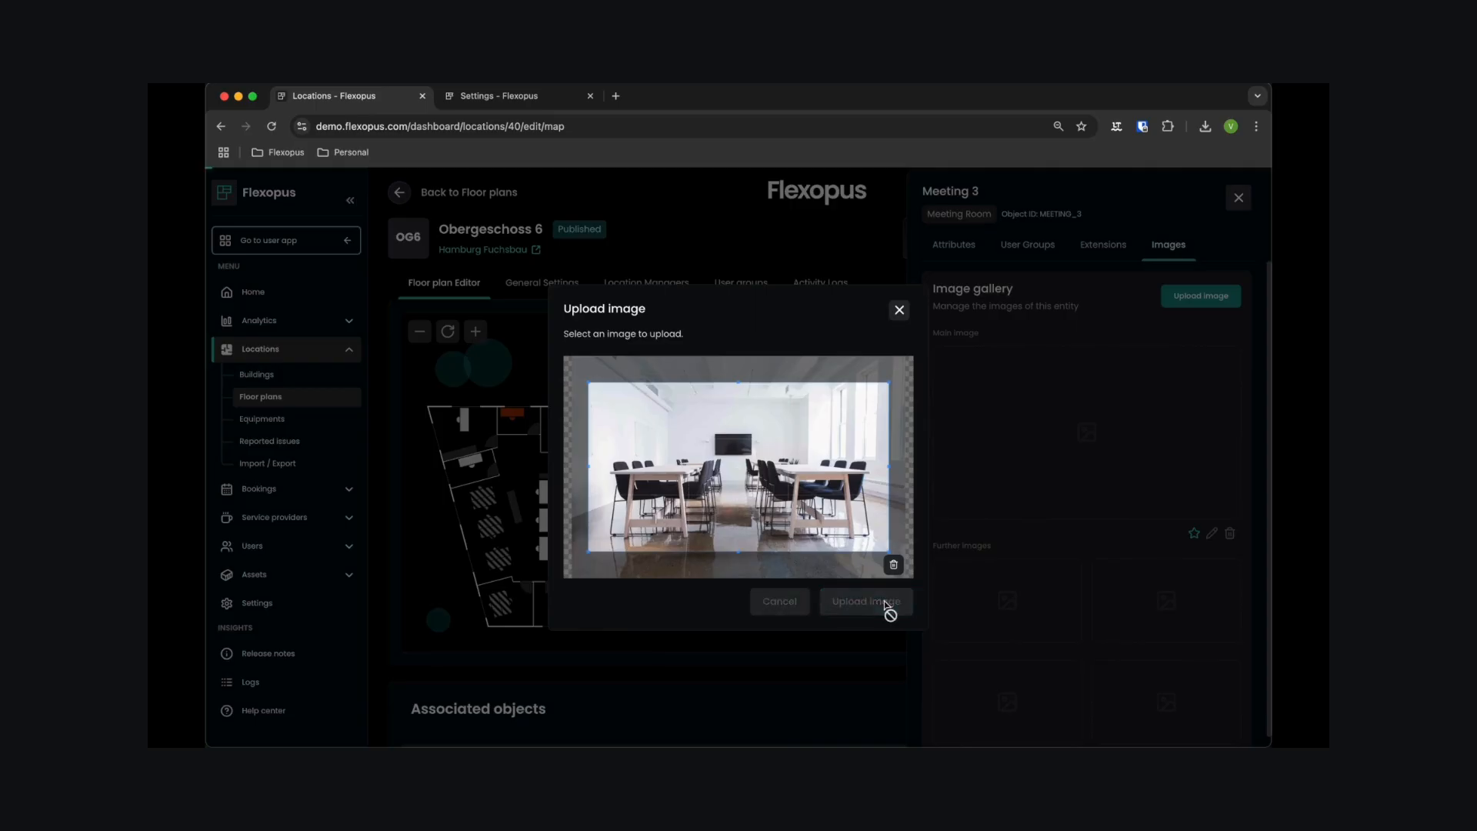
pyautogui.click(1235, 196)
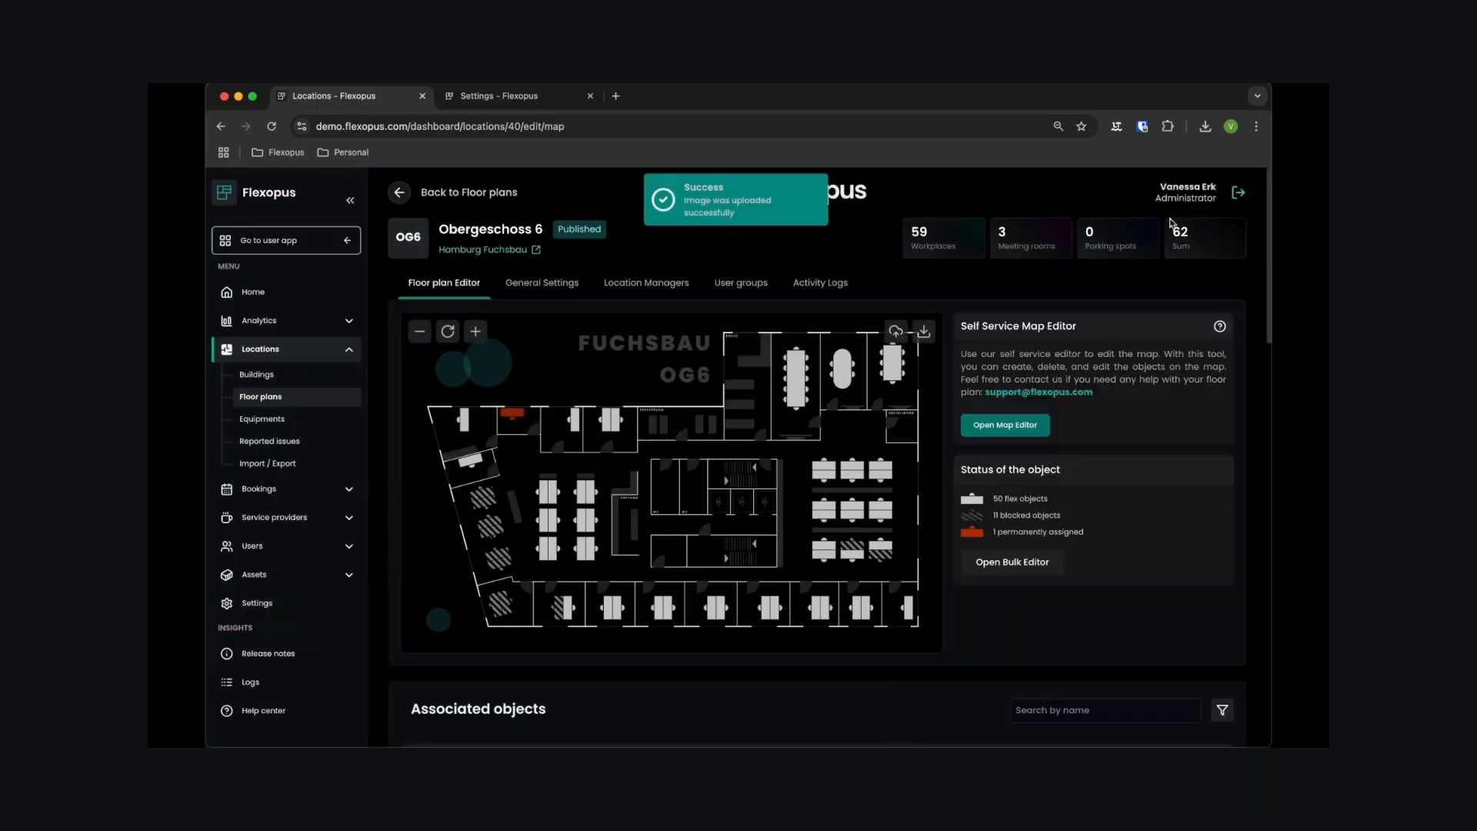